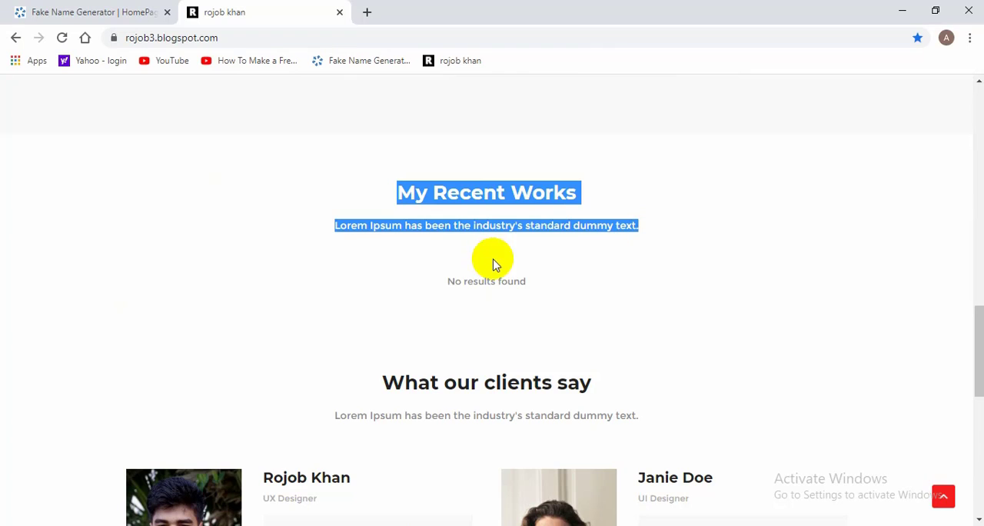
Step: Examine the My Recent Works section on the blog's home page
{"action": "left_click_drag", "start_coordinate": [377, 395], "coordinate": [688, 373]}
{"action": "scroll", "coordinate": [510, 275], "scroll_direction": "up", "scroll_amount": 4}
{"action": "scroll", "coordinate": [634, 410], "scroll_direction": "down", "scroll_amount": 3}
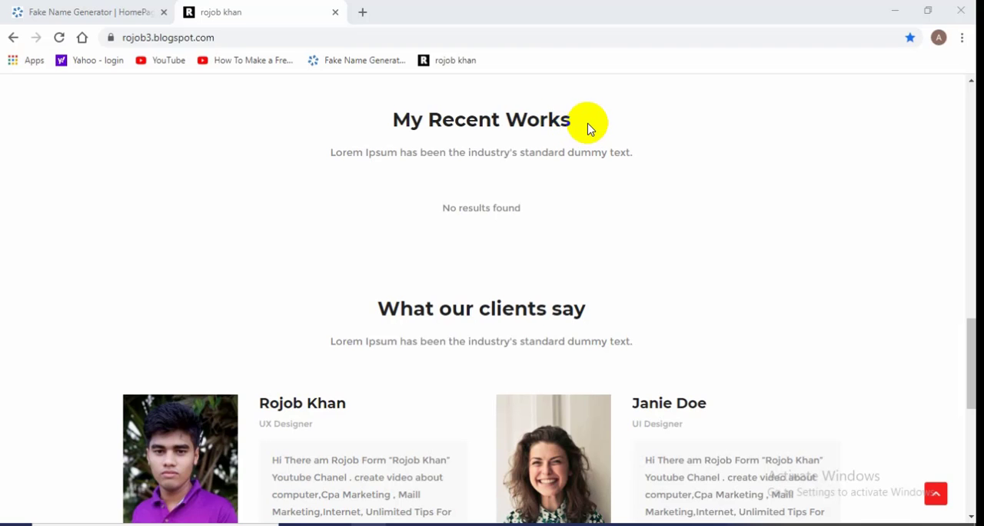
{"action": "left_click_drag", "start_coordinate": [588, 129], "coordinate": [381, 121]}
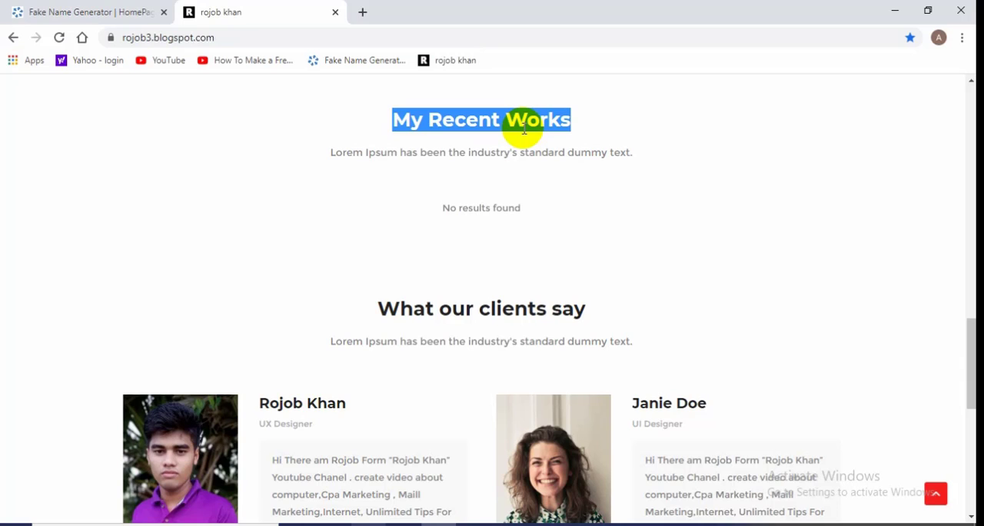
{"action": "left_click", "coordinate": [436, 165]}
{"action": "scroll", "coordinate": [373, 177], "scroll_direction": "up", "scroll_amount": 1}
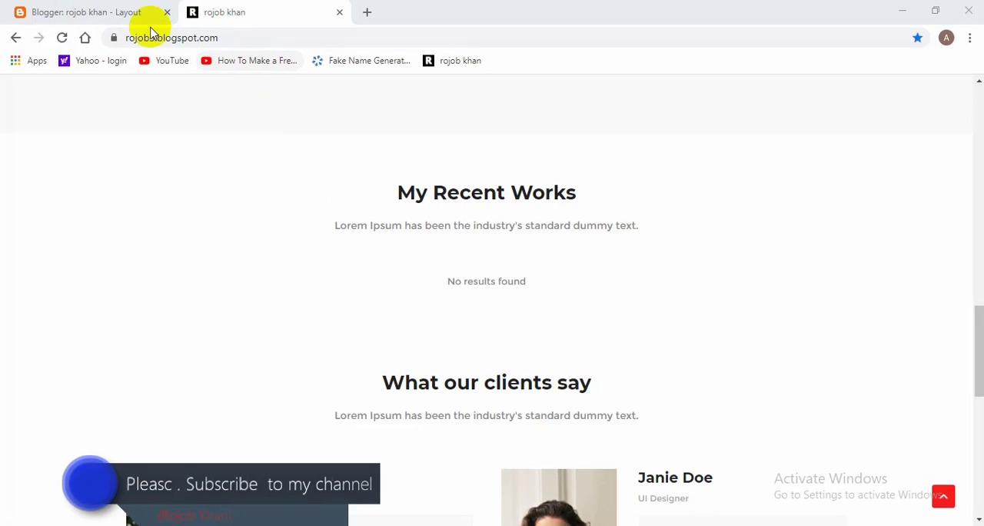
Step: Switch to Blogger and start a new post from the blog's posts list
{"action": "left_click", "coordinate": [97, 14]}
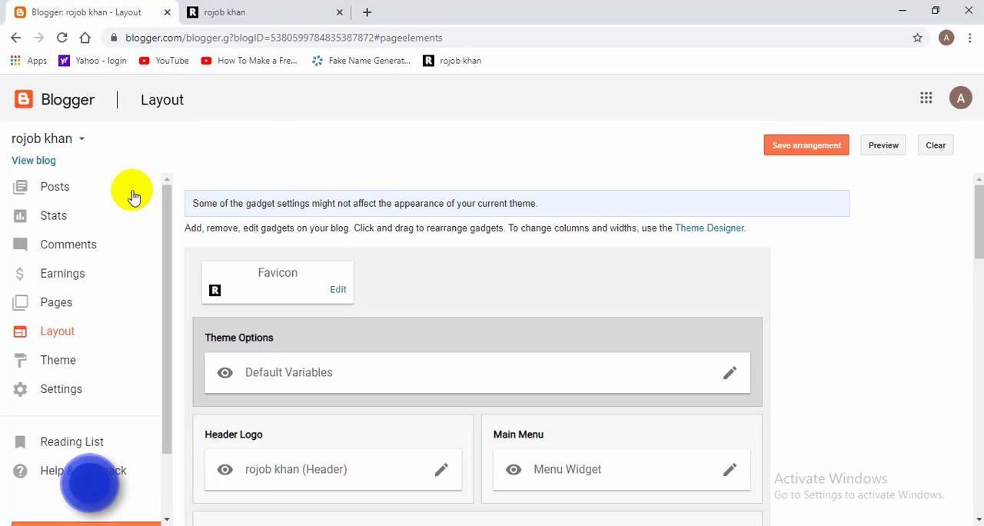
{"action": "left_click", "coordinate": [67, 196]}
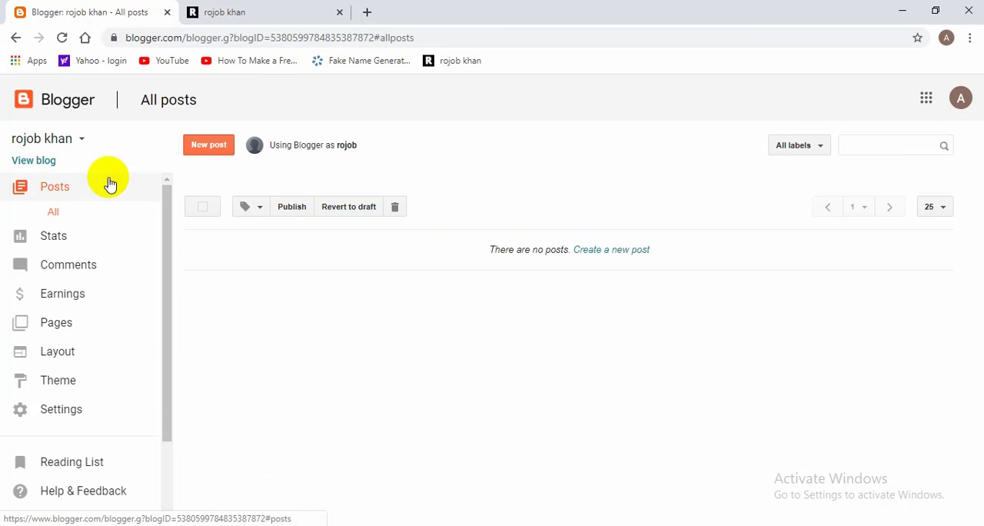
{"action": "left_click", "coordinate": [208, 147]}
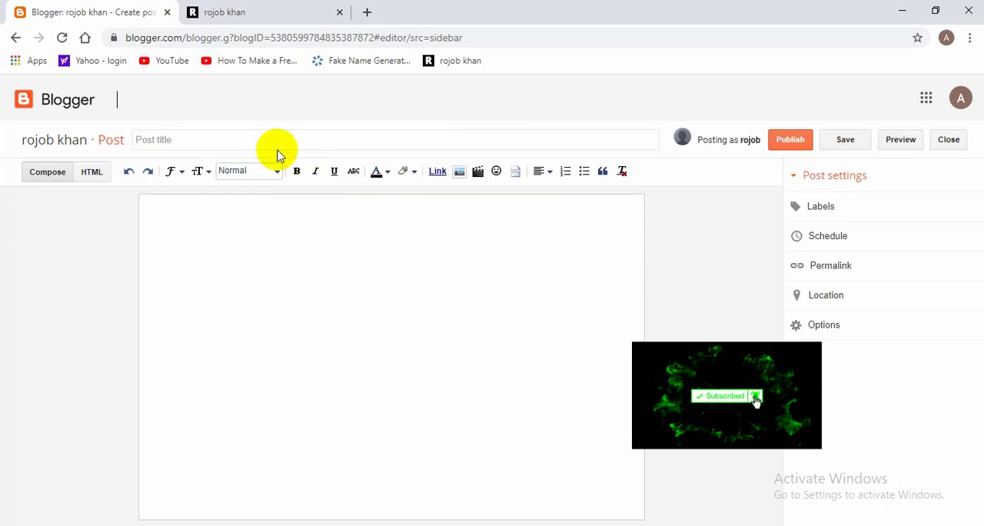
{"action": "left_click", "coordinate": [165, 139]}
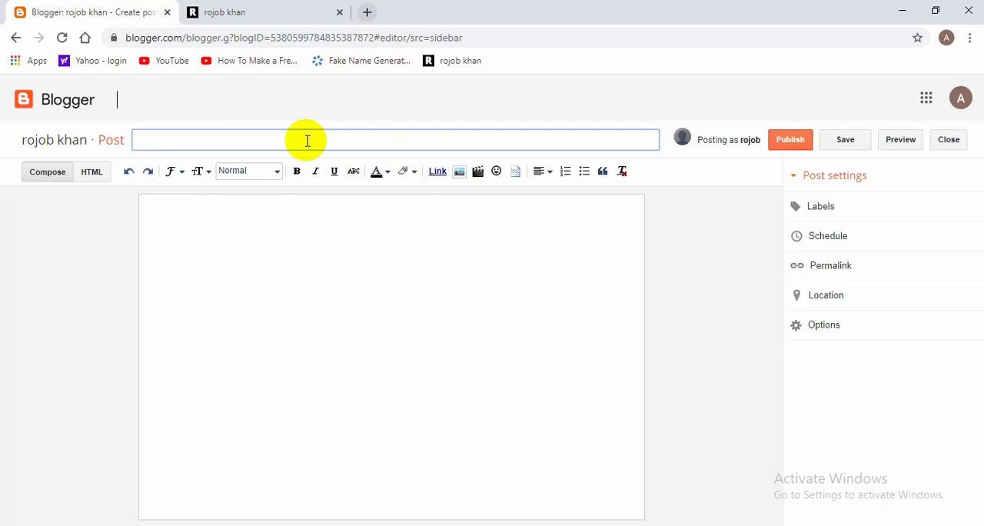
Step: Open the bookmarked YouTube video "How To Make a Free Website" in a new tab and pause it
{"action": "left_click", "coordinate": [367, 12]}
{"action": "left_click", "coordinate": [221, 61]}
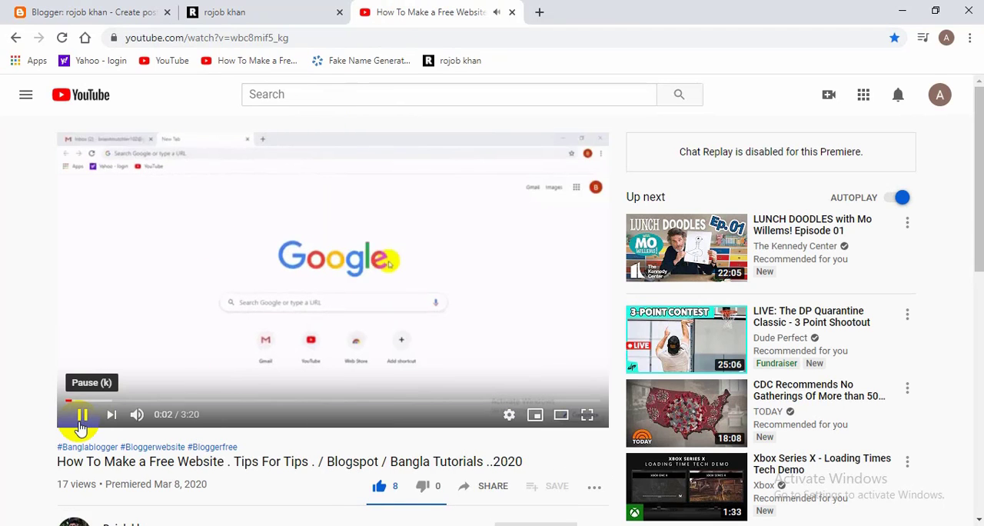
{"action": "left_click", "coordinate": [82, 416]}
{"action": "scroll", "coordinate": [282, 319], "scroll_direction": "down", "scroll_amount": 4}
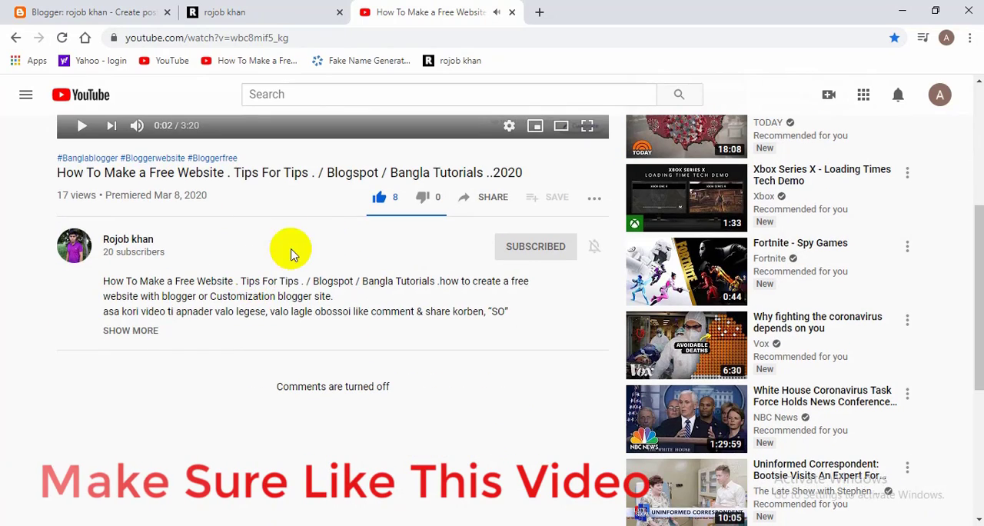
Step: Copy the video's title, "How To Make a Free Website . Tips For Tips . / Blogspot / Bangla Tutorials ..2020", into the Blogger post's title
{"action": "triple_click", "coordinate": [198, 178]}
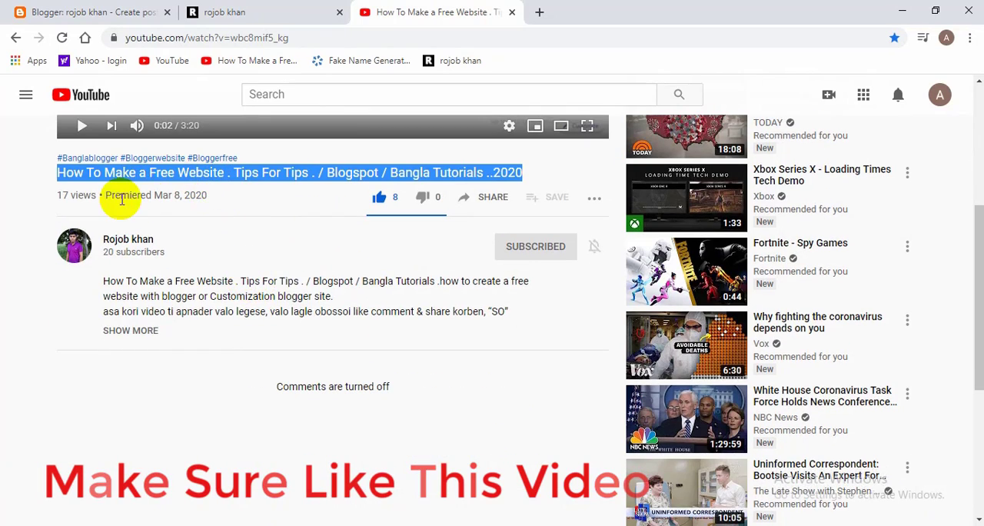
{"action": "right_click", "coordinate": [230, 179]}
{"action": "left_click", "coordinate": [247, 188]}
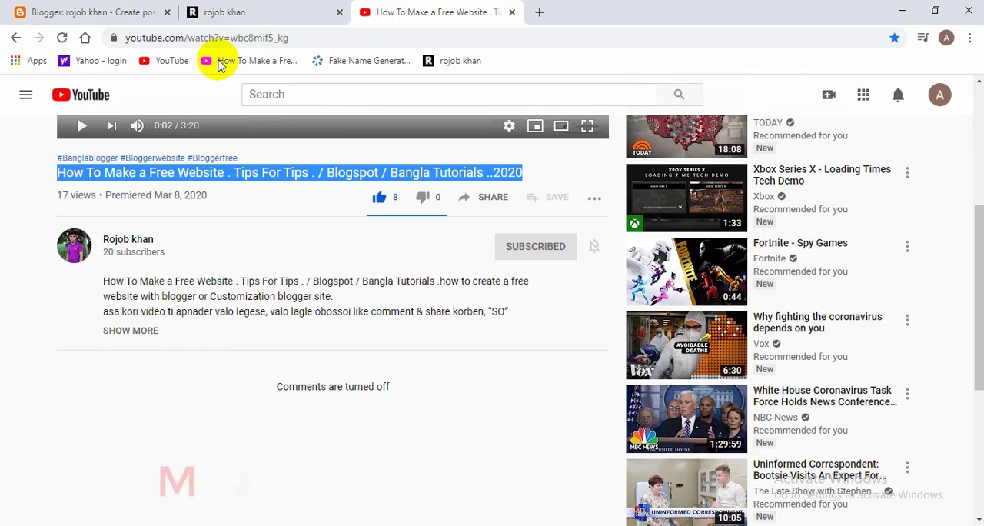
{"action": "left_click", "coordinate": [219, 12]}
{"action": "left_click", "coordinate": [141, 7]}
{"action": "left_click", "coordinate": [253, 8]}
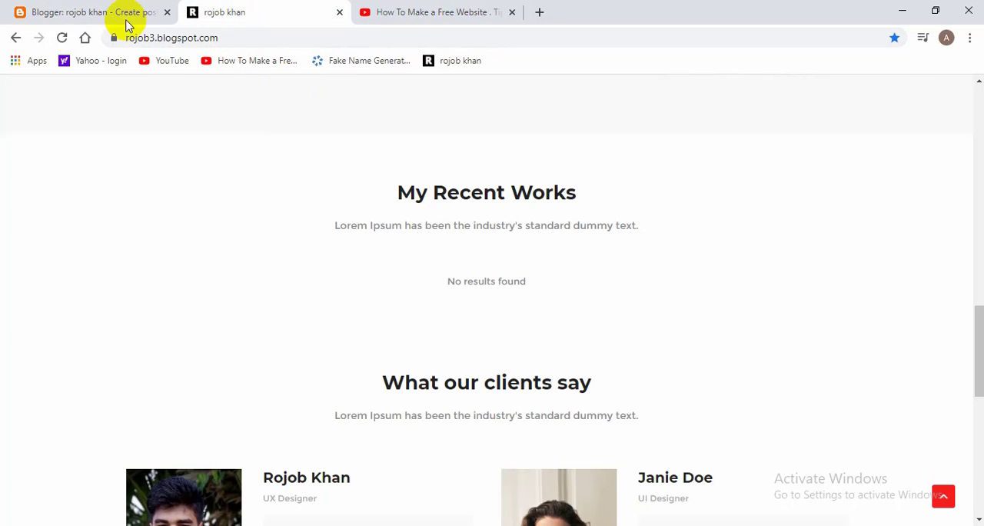
{"action": "left_click", "coordinate": [128, 17]}
{"action": "right_click", "coordinate": [303, 141]}
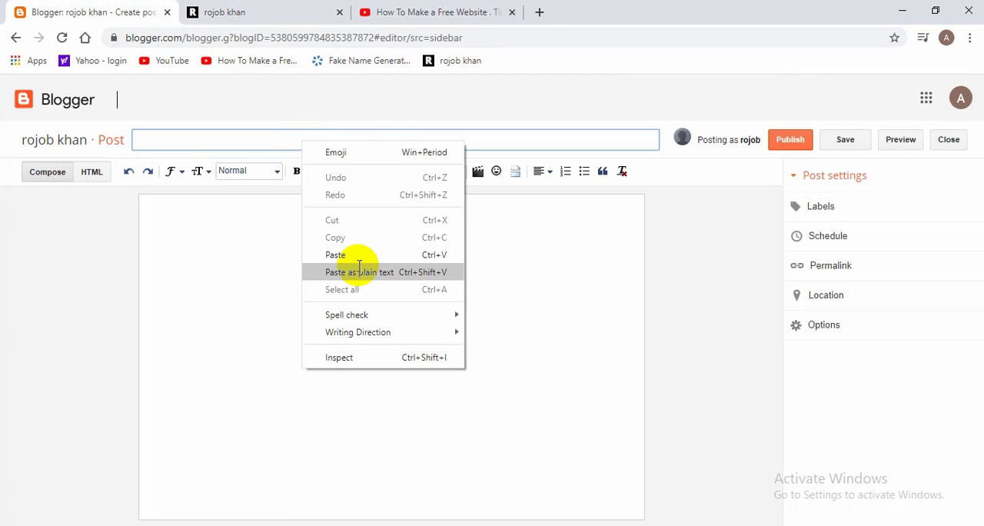
{"action": "left_click", "coordinate": [360, 272]}
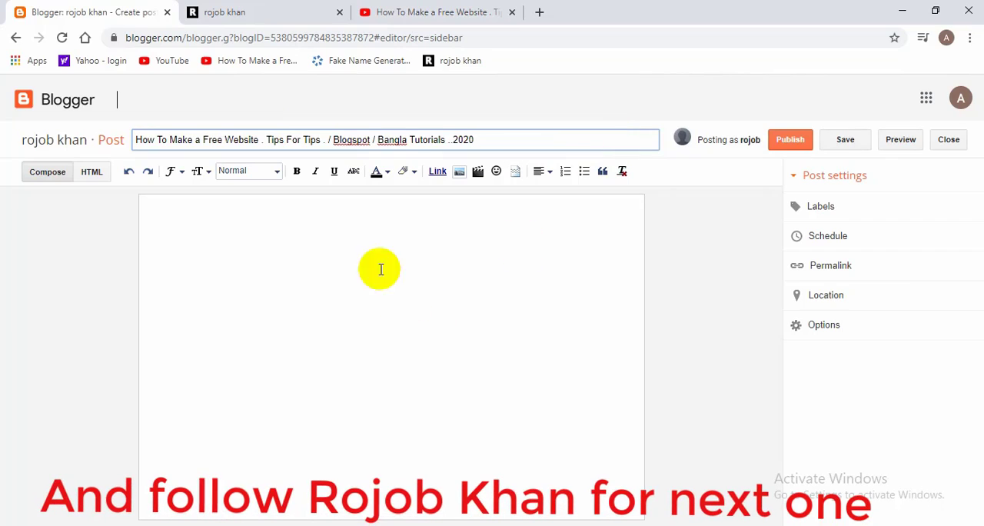
Step: Copy the YouTube description from its opening line through the last separator, excluding the Facebook link, into the post body
{"action": "left_click", "coordinate": [246, 248]}
{"action": "left_click", "coordinate": [450, 11]}
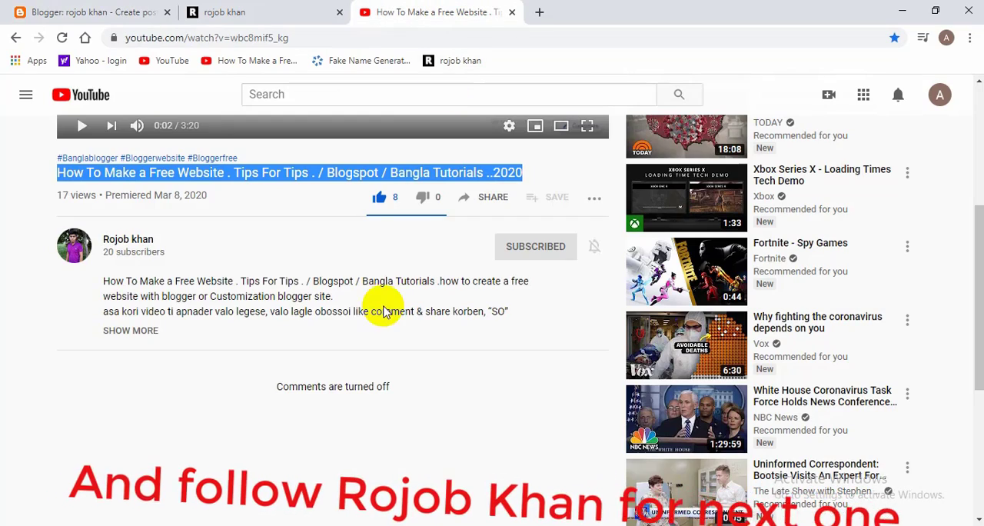
{"action": "scroll", "coordinate": [212, 389], "scroll_direction": "down", "scroll_amount": 2}
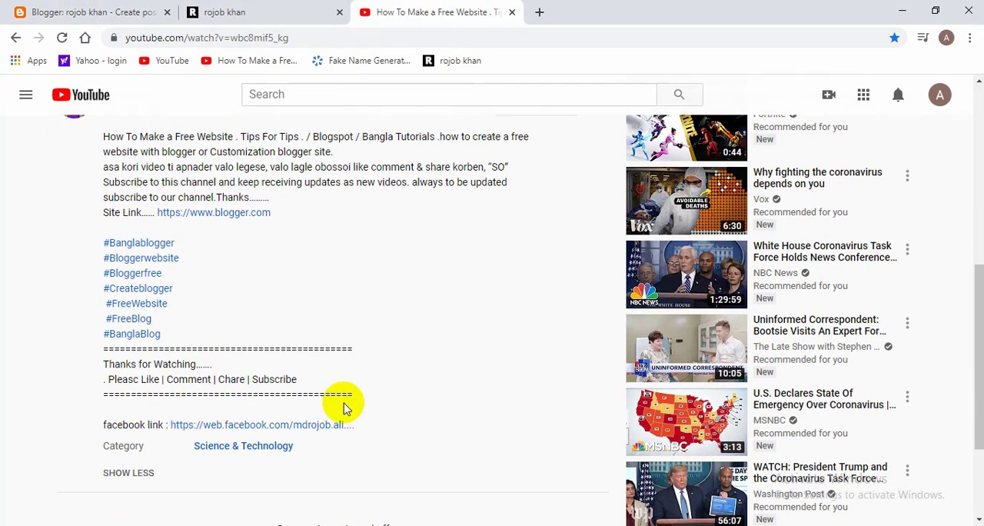
{"action": "left_click_drag", "start_coordinate": [365, 401], "coordinate": [108, 142]}
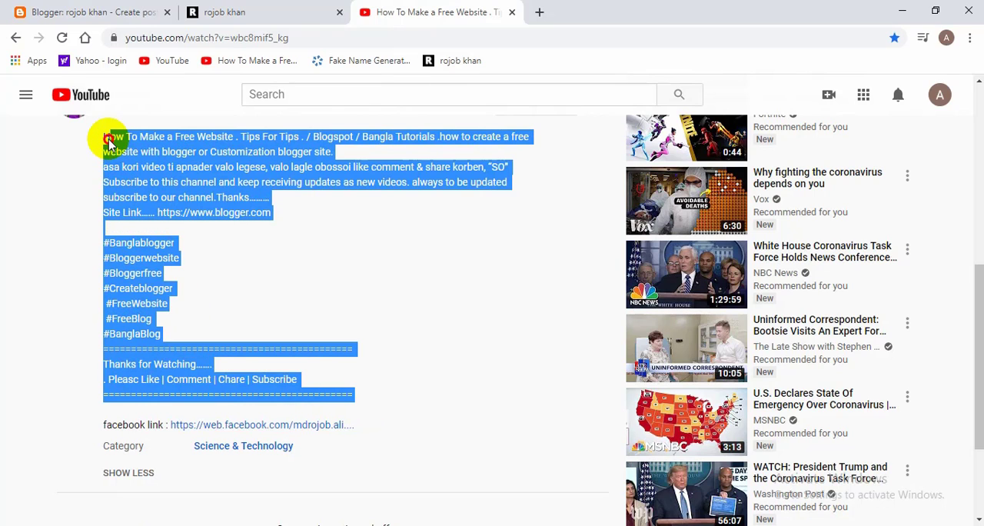
{"action": "right_click", "coordinate": [103, 136]}
{"action": "left_click", "coordinate": [142, 140]}
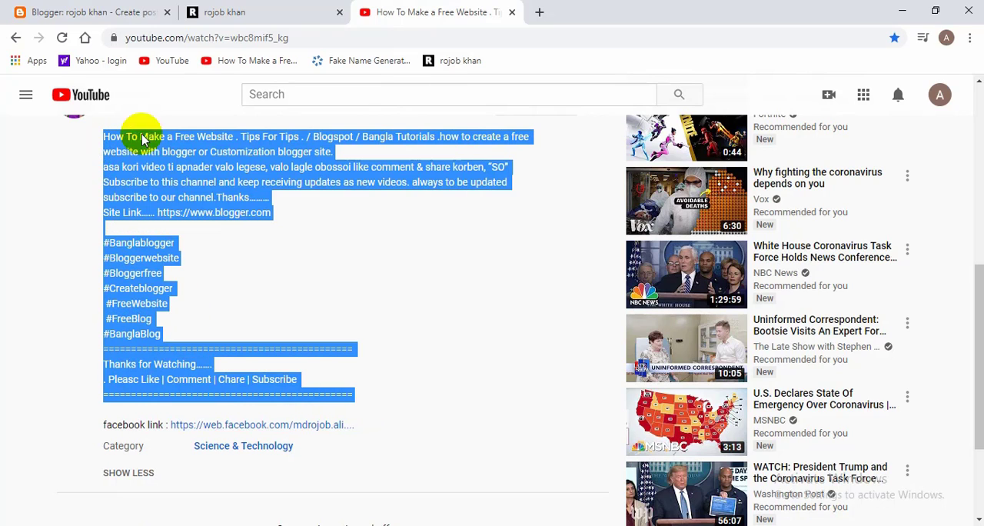
{"action": "left_click", "coordinate": [108, 8]}
{"action": "right_click", "coordinate": [211, 259]}
{"action": "left_click", "coordinate": [255, 374]}
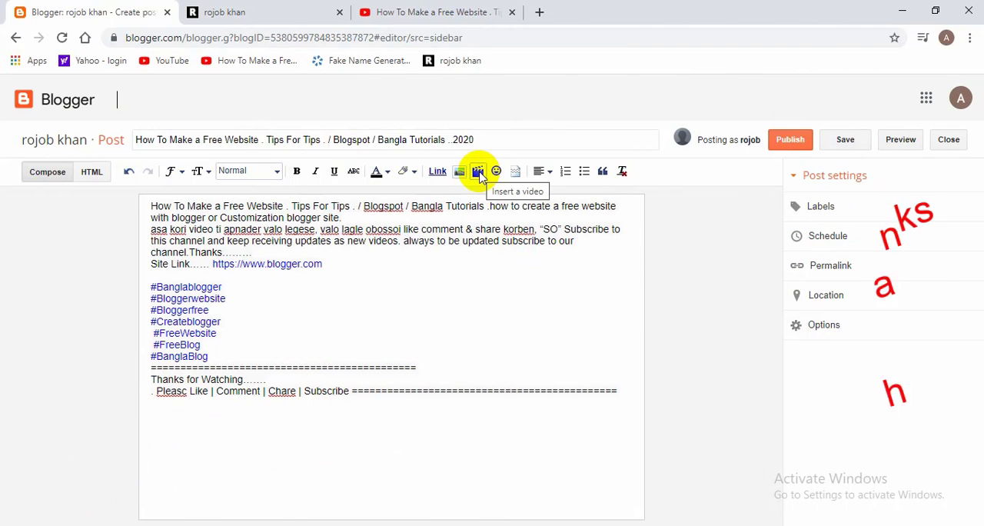
{"action": "left_click", "coordinate": [479, 172]}
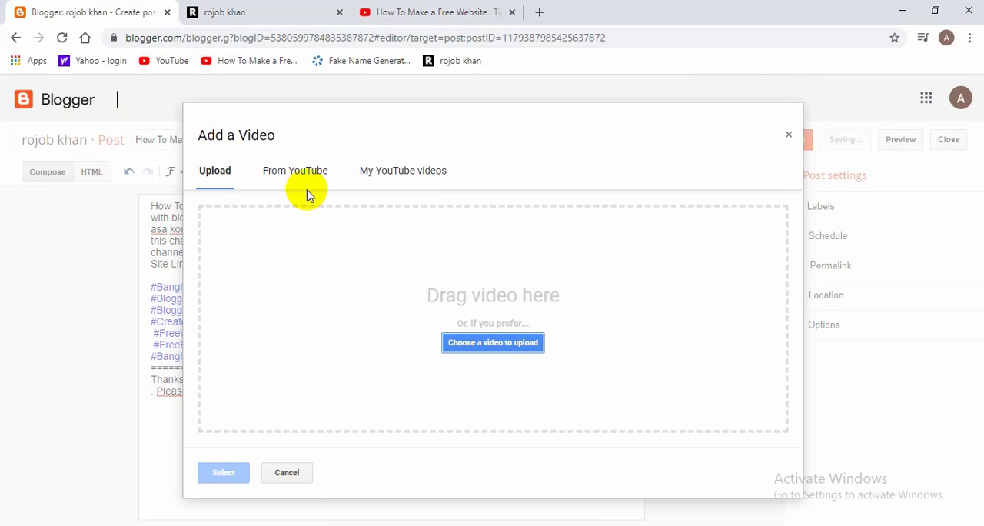
{"action": "left_click", "coordinate": [299, 179]}
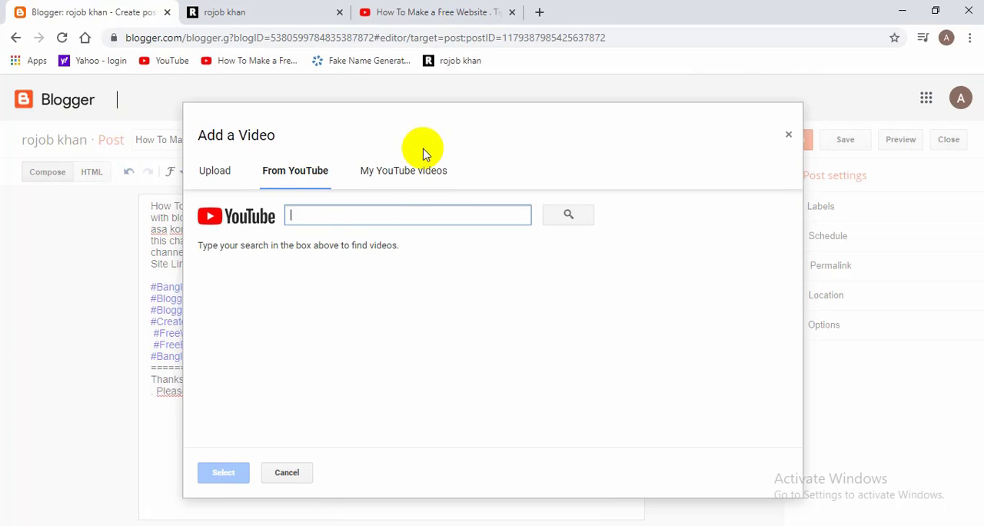
{"action": "left_click", "coordinate": [437, 12]}
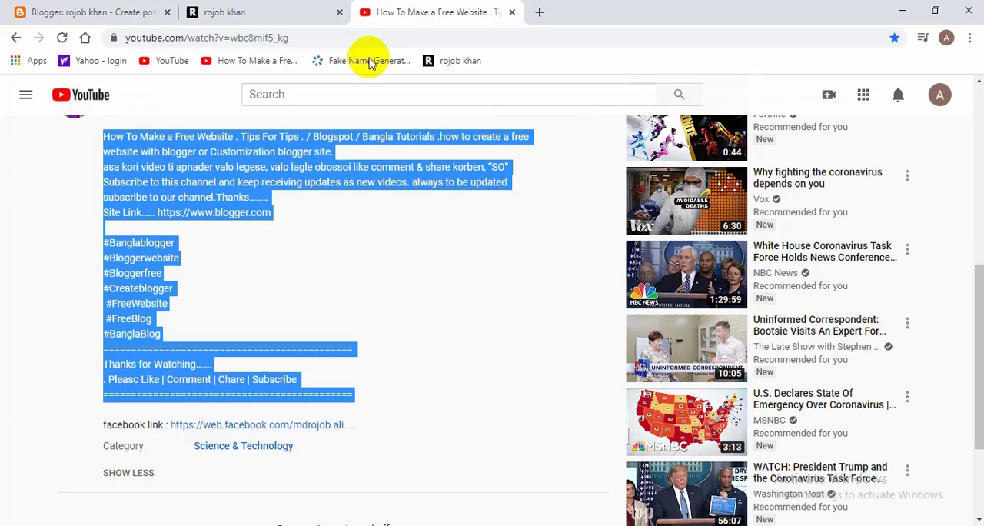
{"action": "left_click", "coordinate": [243, 36]}
{"action": "right_click", "coordinate": [246, 37]}
{"action": "left_click", "coordinate": [290, 110]}
{"action": "left_click", "coordinate": [46, 11]}
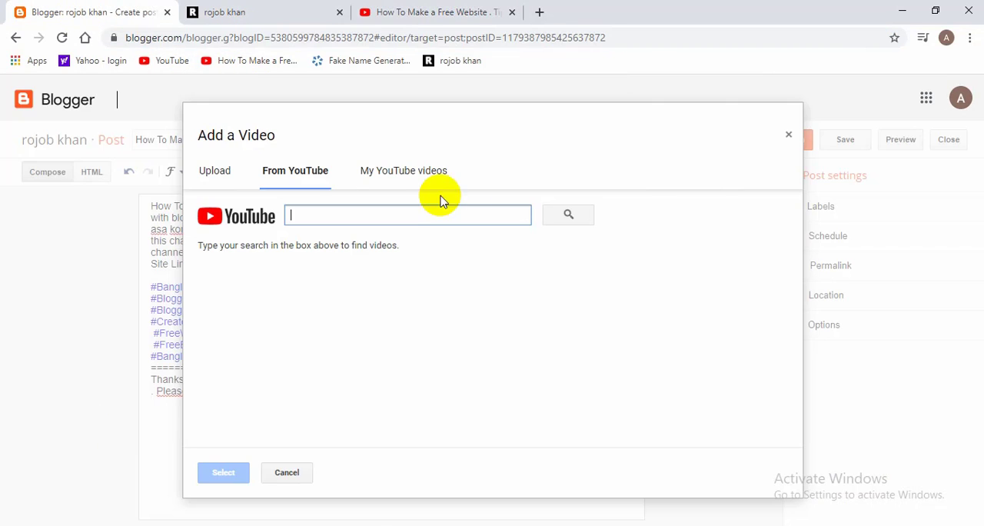
{"action": "right_click", "coordinate": [419, 206]}
{"action": "right_click", "coordinate": [402, 217]}
{"action": "left_click", "coordinate": [450, 344]}
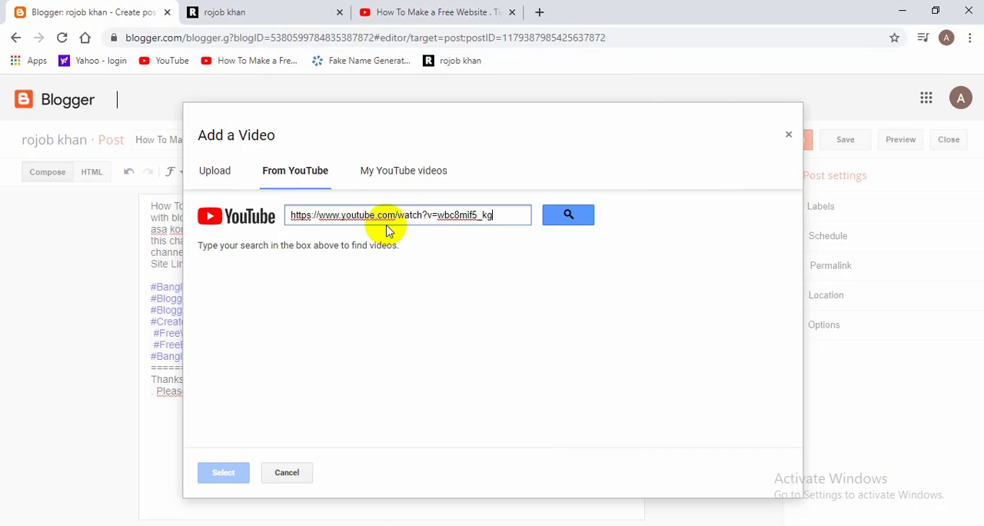
{"action": "left_click", "coordinate": [569, 221]}
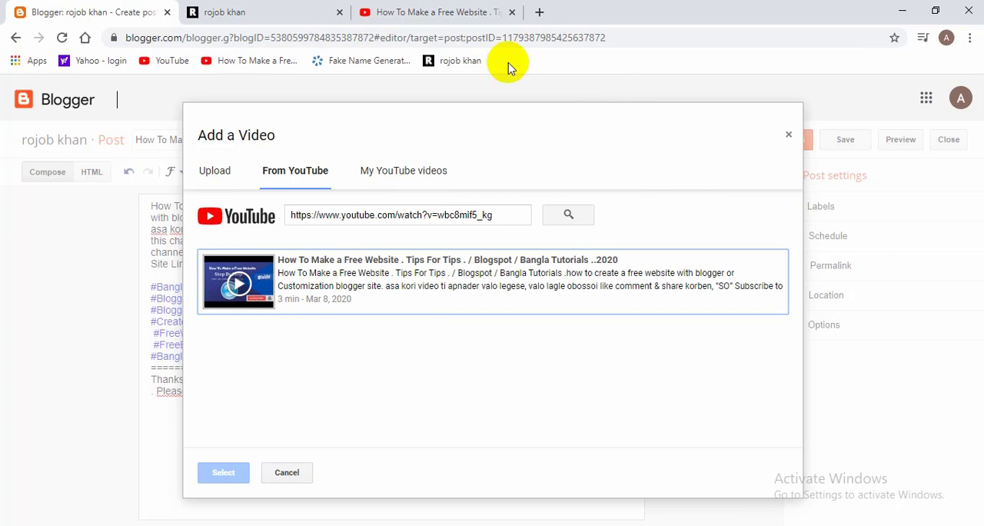
Step: Check the source video's page, and insert the matching YouTube video into the post
{"action": "left_click", "coordinate": [434, 11]}
{"action": "scroll", "coordinate": [304, 180], "scroll_direction": "up", "scroll_amount": 5}
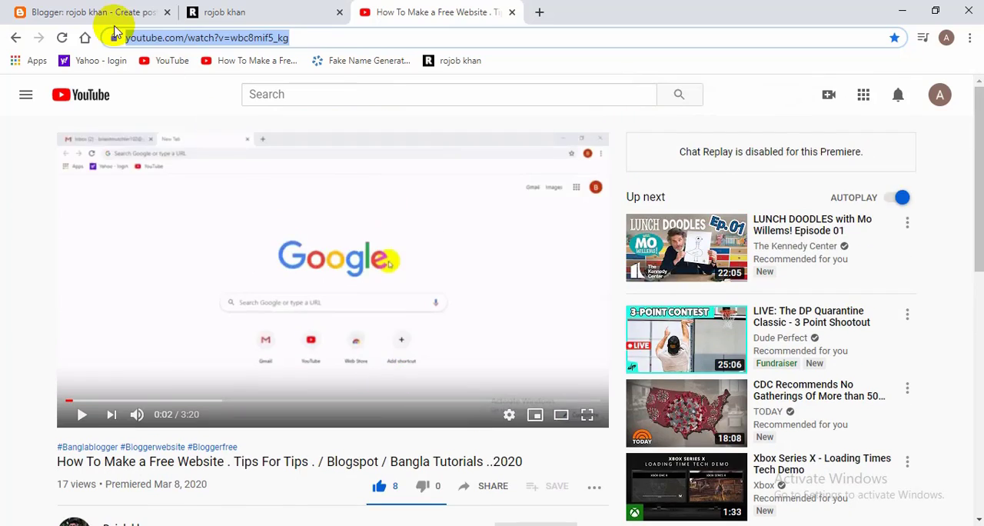
{"action": "left_click", "coordinate": [108, 11]}
{"action": "left_click", "coordinate": [327, 279]}
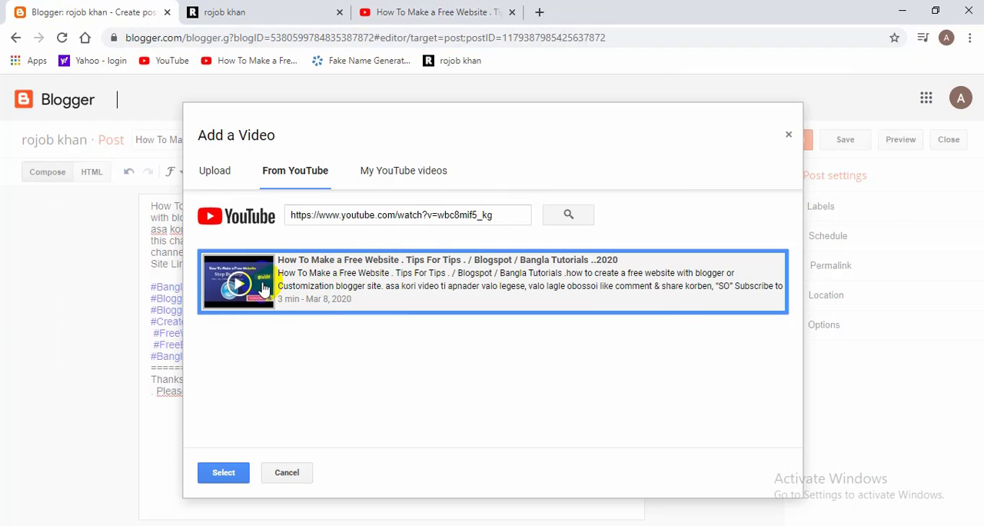
{"action": "left_click", "coordinate": [223, 472]}
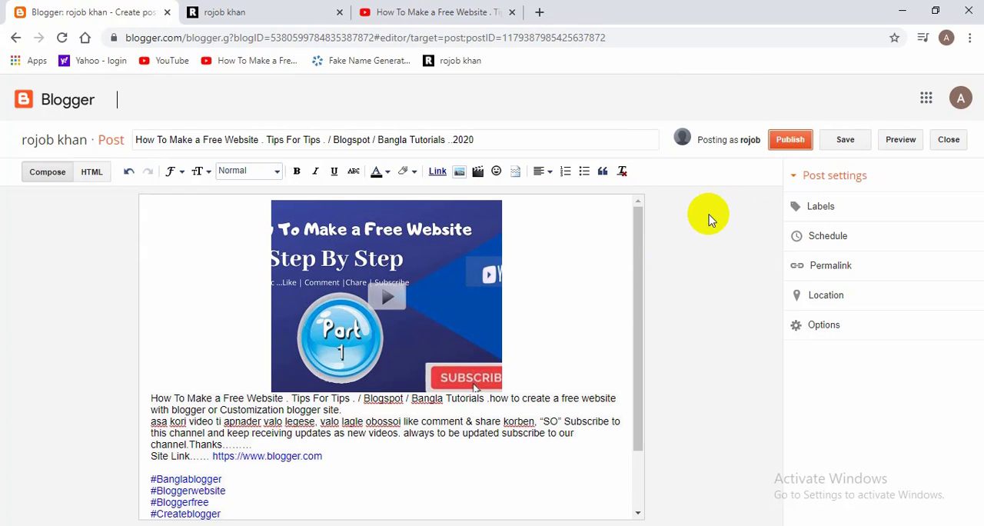
Step: Publish the post and reload the blog's home page to check the My Recent Works section
{"action": "left_click", "coordinate": [792, 141]}
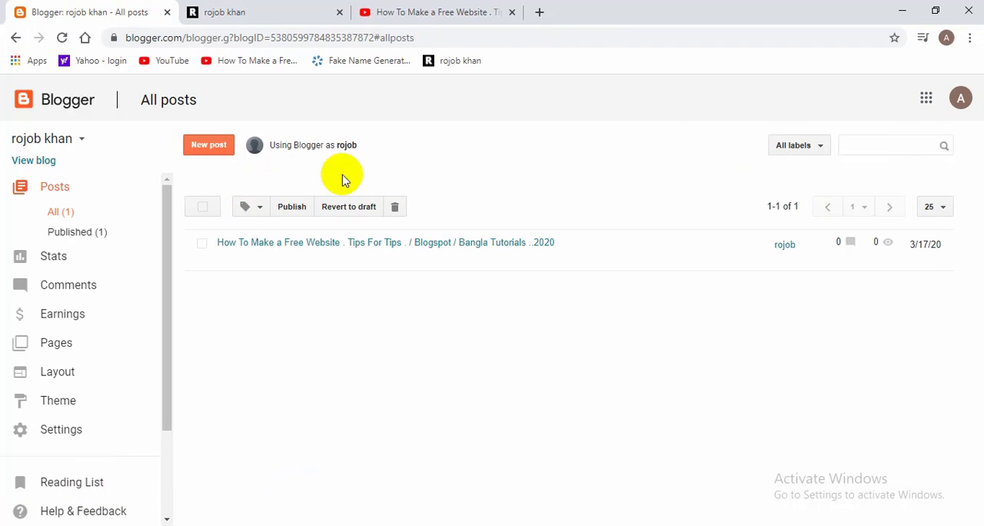
{"action": "left_click", "coordinate": [415, 14]}
{"action": "left_click", "coordinate": [231, 12]}
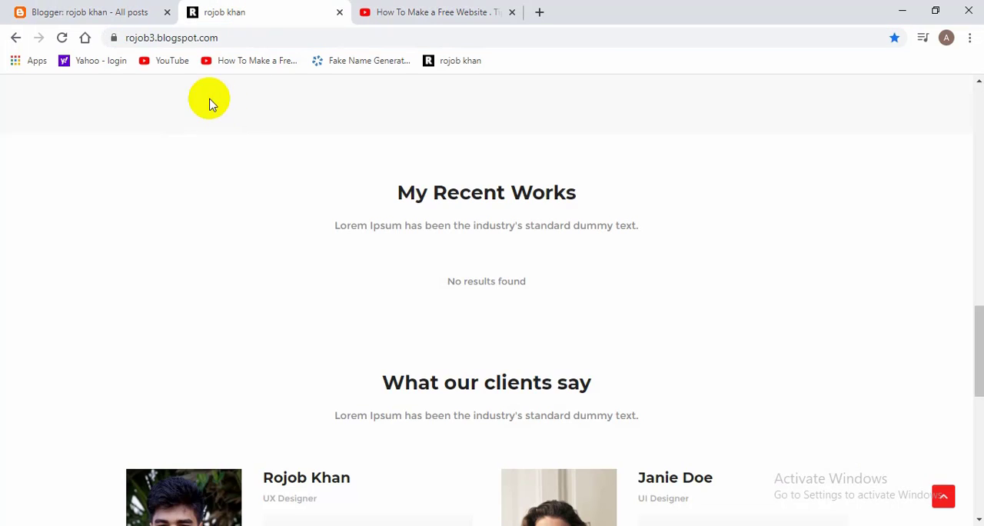
{"action": "left_click", "coordinate": [62, 38]}
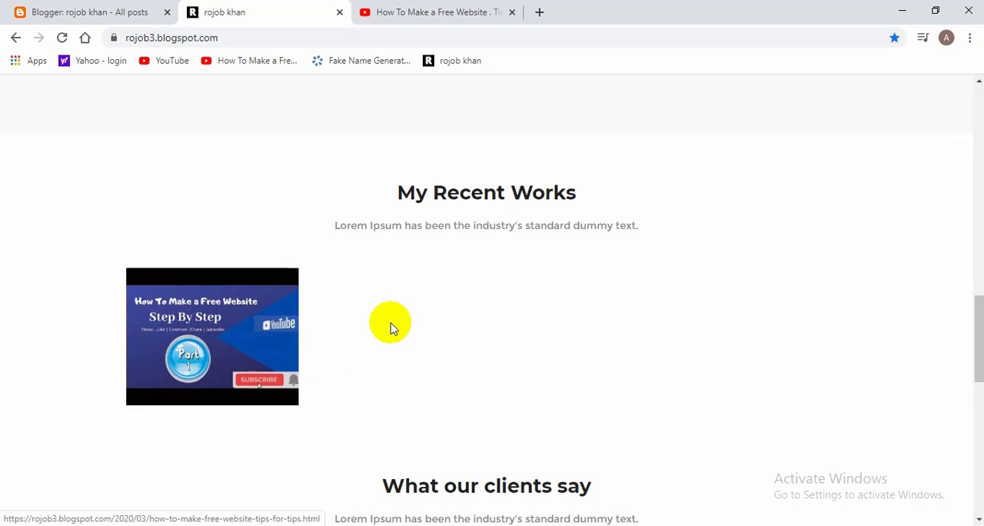
Step: Review the blog's recent works alongside the source video, and view the YouTube page of the Part 2 video
{"action": "left_click", "coordinate": [434, 15]}
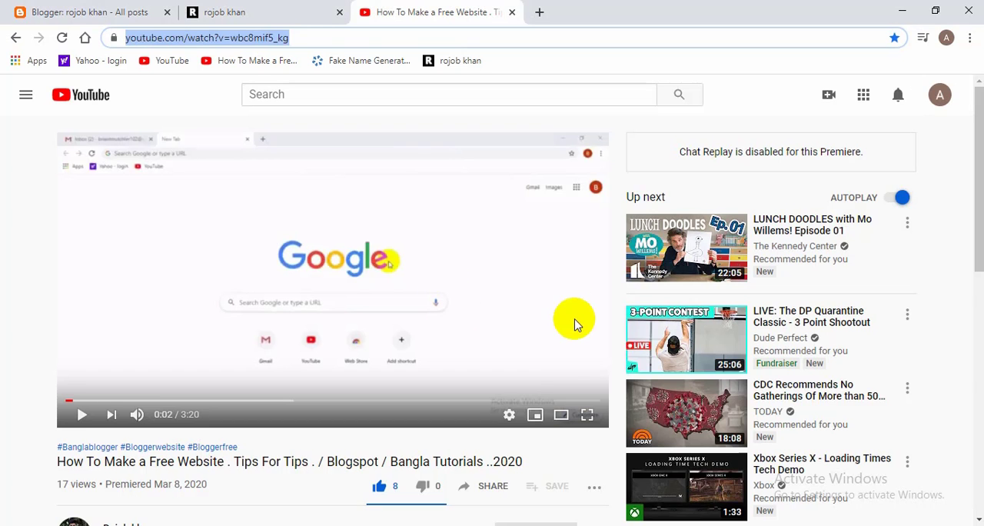
{"action": "left_click", "coordinate": [257, 9]}
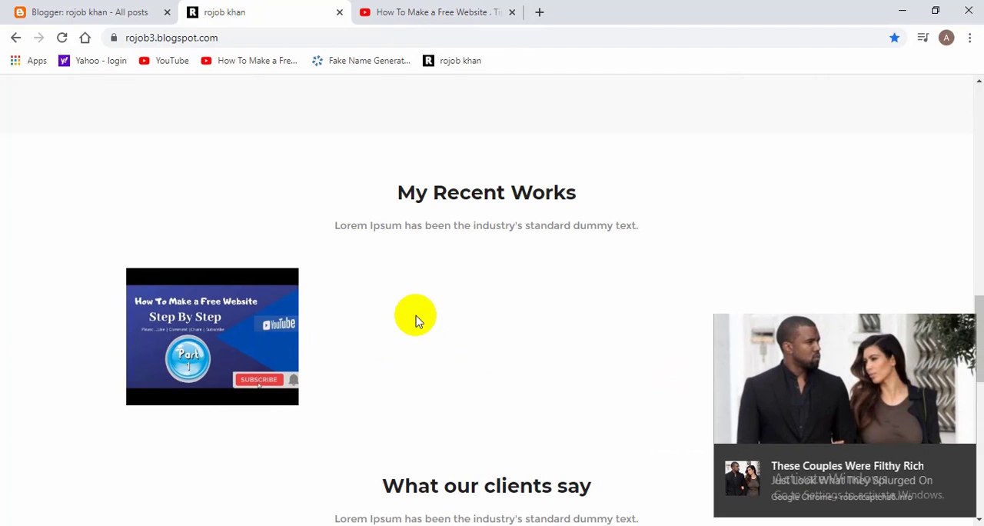
{"action": "left_click", "coordinate": [439, 11]}
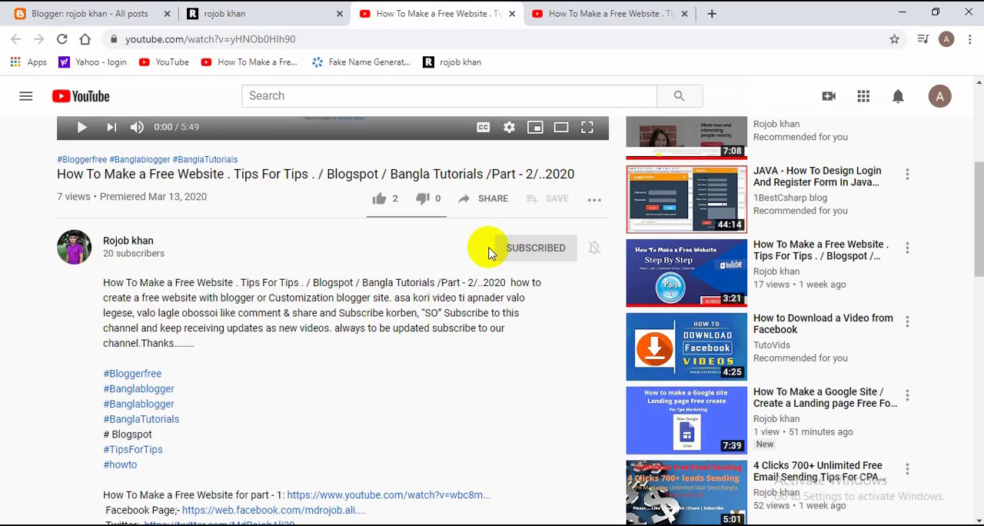
{"action": "left_click", "coordinate": [541, 13]}
{"action": "left_click", "coordinate": [468, 14]}
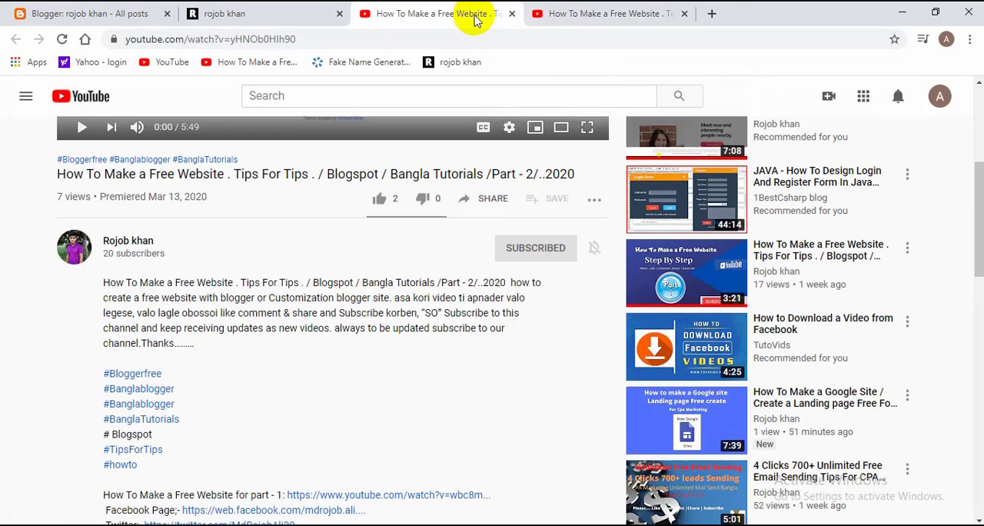
Step: Create a new post titled with the Part 2 video's YouTube title, "How To Make a Free Website . Tips For Tips . / Blogspot / Bangla Tutorials /Part - 2/..2020"
{"action": "left_click", "coordinate": [592, 12]}
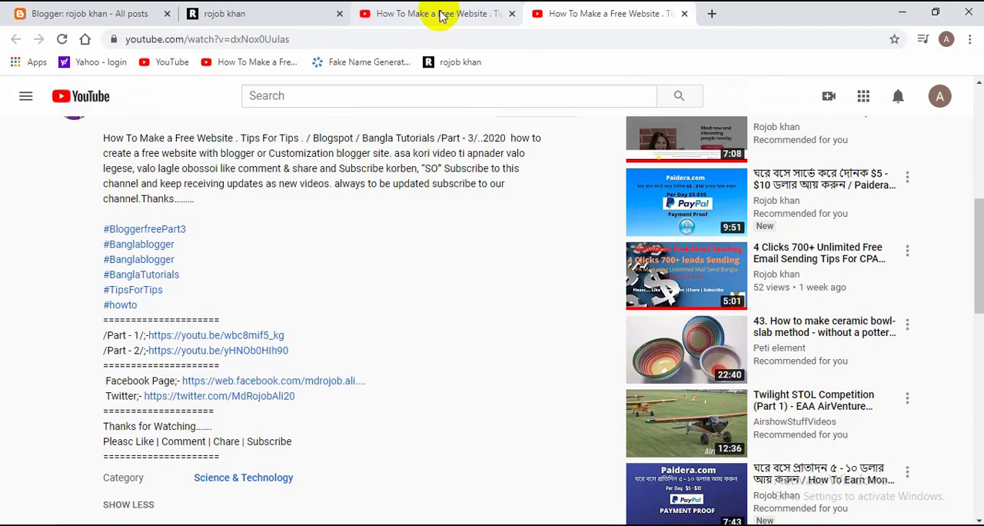
{"action": "left_click", "coordinate": [442, 12]}
{"action": "left_click", "coordinate": [137, 14]}
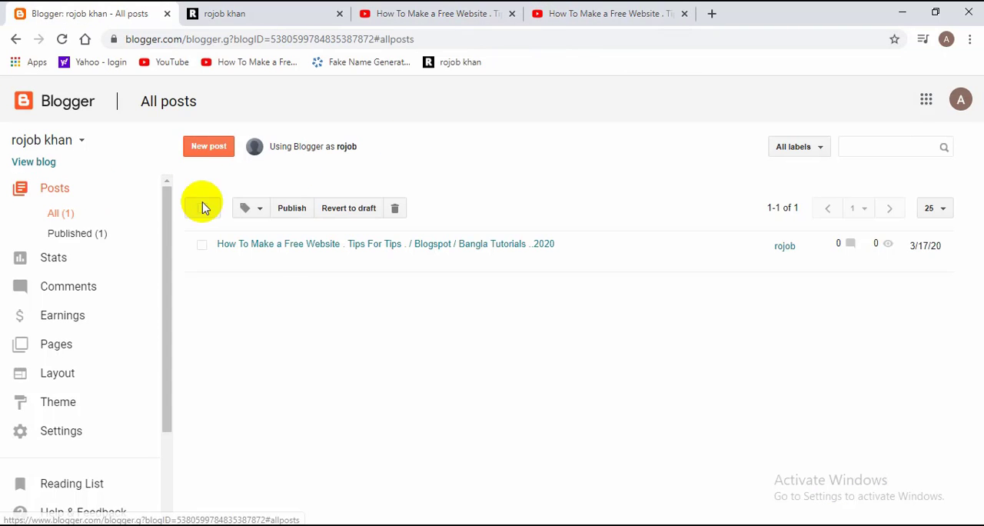
{"action": "left_click", "coordinate": [213, 158]}
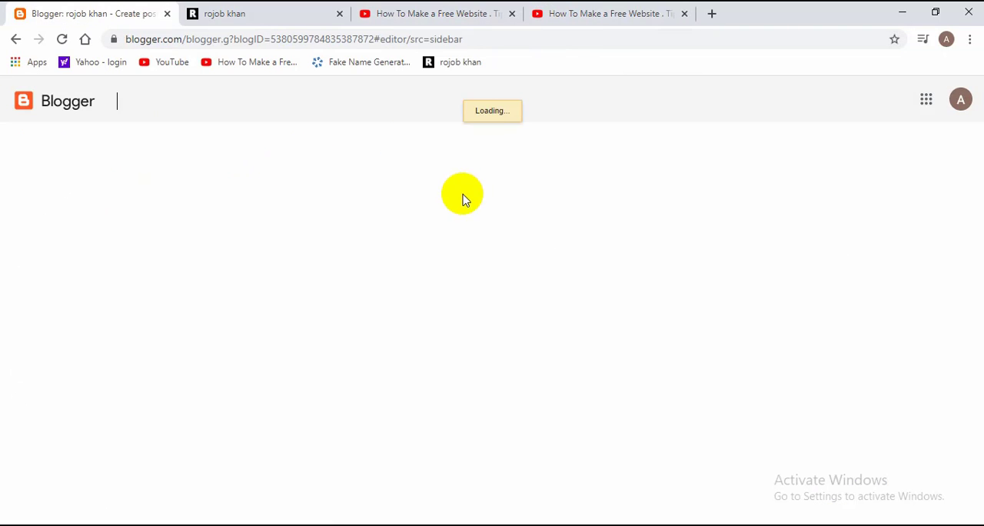
{"action": "left_click", "coordinate": [431, 14]}
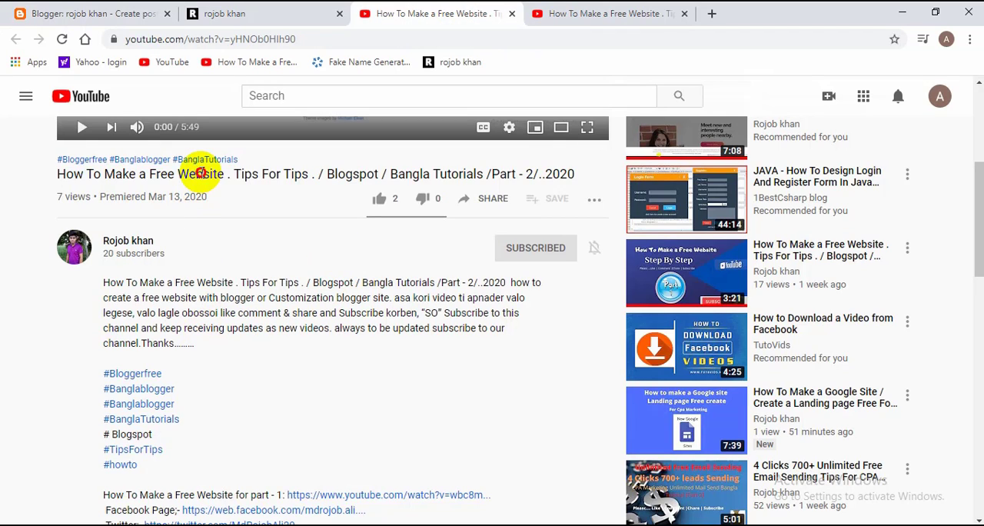
{"action": "triple_click", "coordinate": [200, 173]}
{"action": "left_click", "coordinate": [83, 14]}
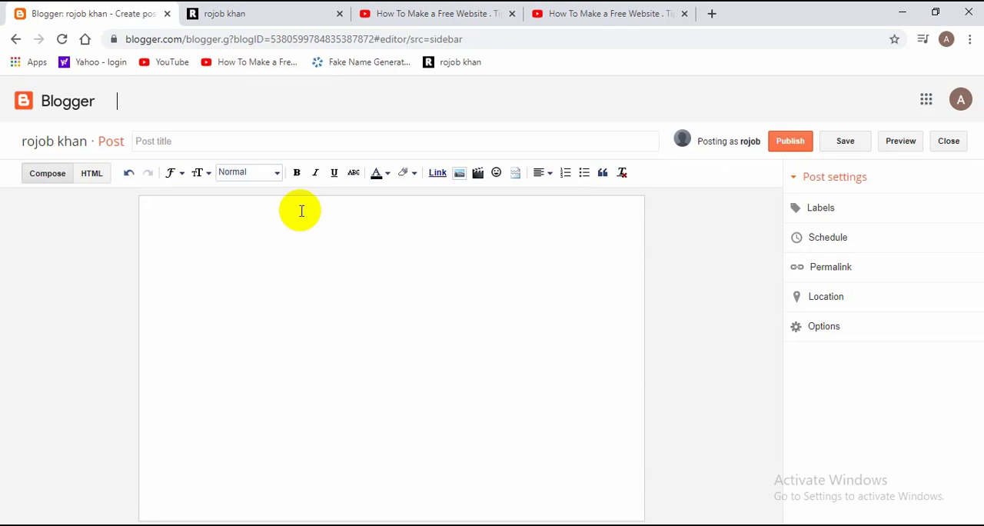
{"action": "right_click", "coordinate": [263, 151]}
{"action": "left_click", "coordinate": [308, 266]}
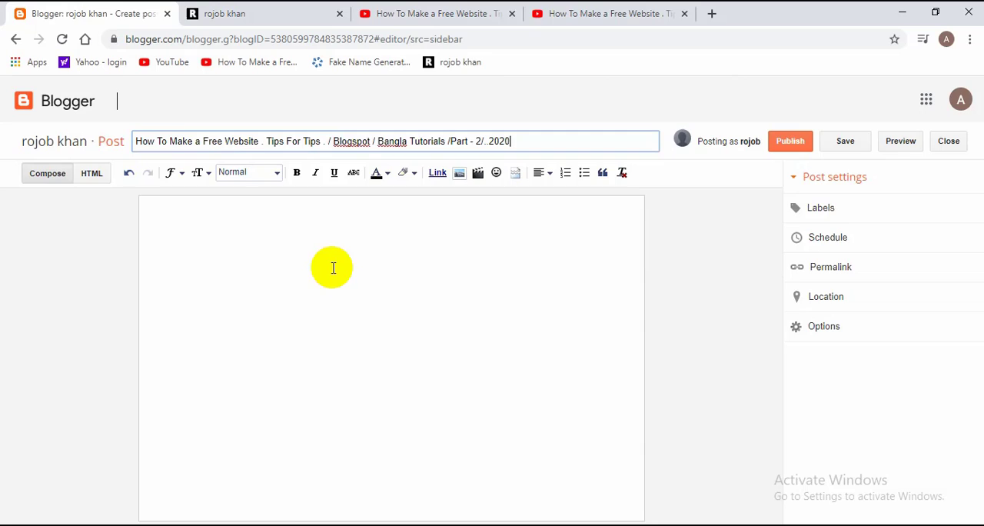
Step: Copy the full description of the Part 2 video from YouTube into the body of the new post
{"action": "left_click", "coordinate": [418, 12]}
{"action": "scroll", "coordinate": [304, 425], "scroll_direction": "down", "scroll_amount": 2}
{"action": "left_click_drag", "start_coordinate": [317, 397], "coordinate": [84, 143]}
{"action": "right_click", "coordinate": [131, 148]}
{"action": "left_click", "coordinate": [146, 158]}
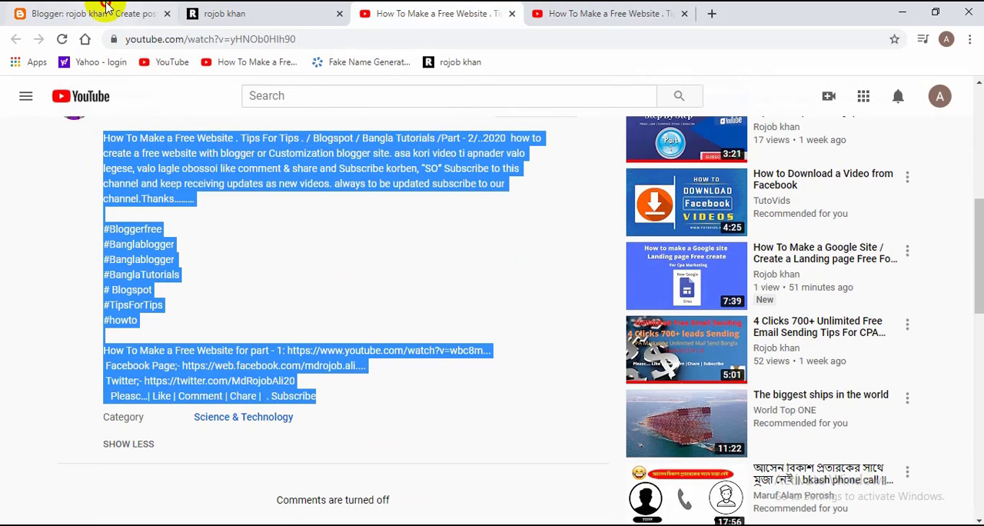
{"action": "left_click", "coordinate": [46, 11]}
{"action": "right_click", "coordinate": [282, 262]}
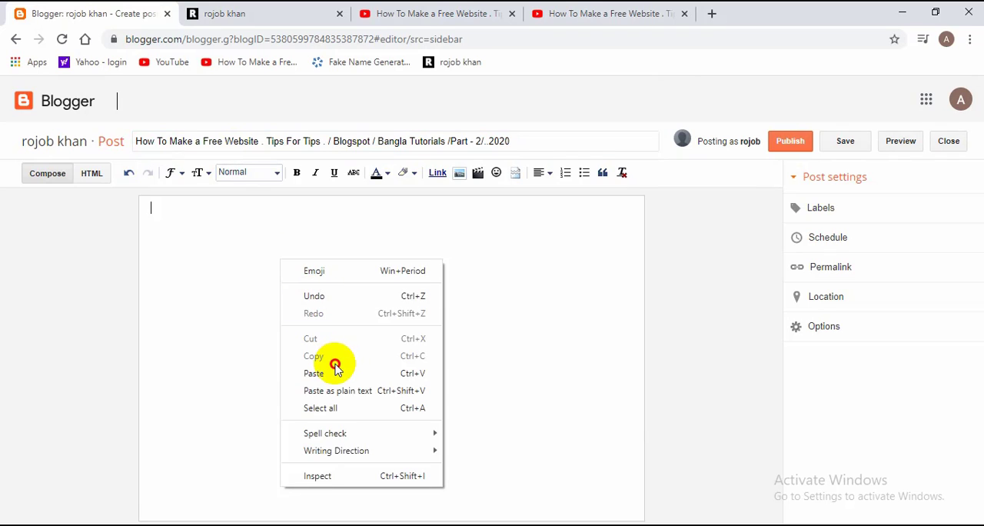
{"action": "left_click", "coordinate": [314, 373]}
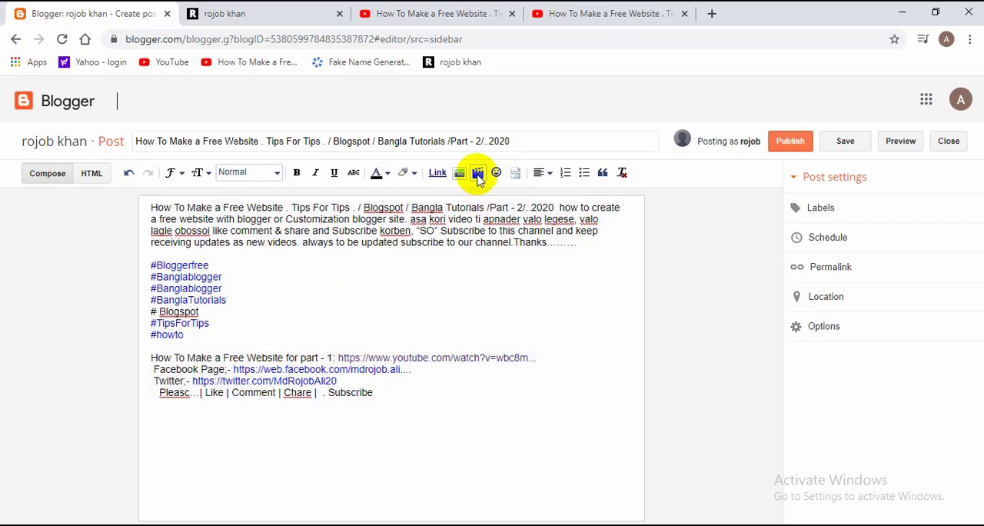
Step: Start adding a video from YouTube to the post, and copy the Part 2 video's page address
{"action": "left_click", "coordinate": [478, 174]}
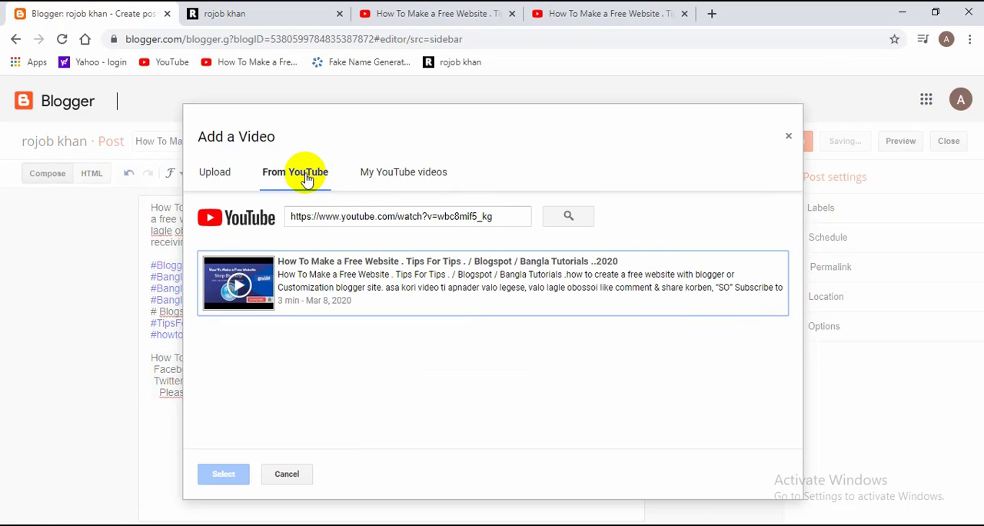
{"action": "left_click", "coordinate": [306, 177]}
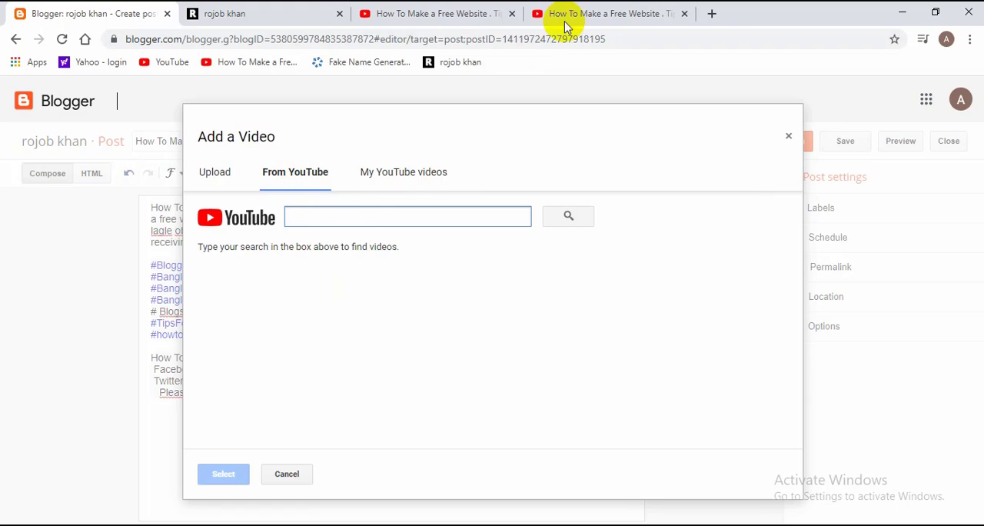
{"action": "left_click", "coordinate": [423, 16]}
{"action": "left_click", "coordinate": [246, 38]}
{"action": "right_click", "coordinate": [238, 41]}
{"action": "left_click", "coordinate": [271, 125]}
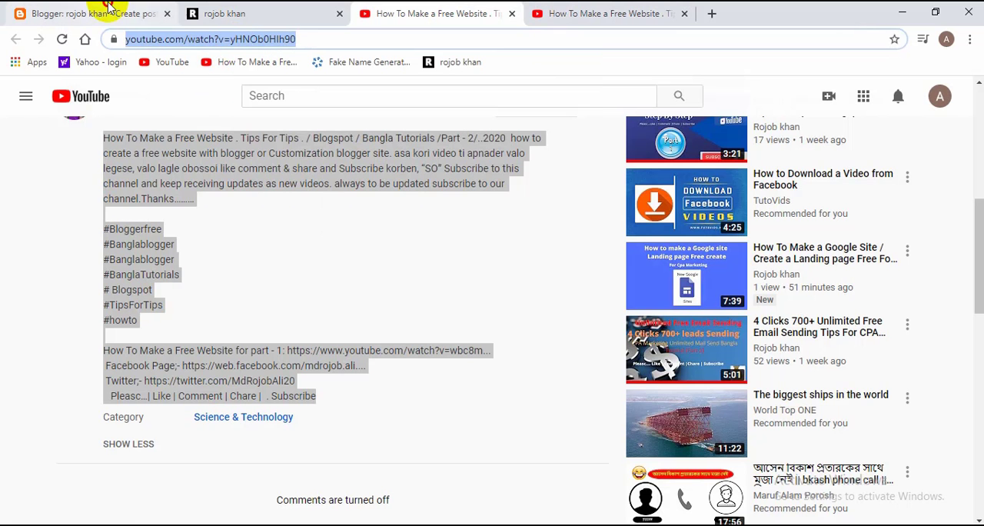
{"action": "left_click", "coordinate": [39, 10]}
{"action": "right_click", "coordinate": [347, 216]}
{"action": "left_click", "coordinate": [377, 331]}
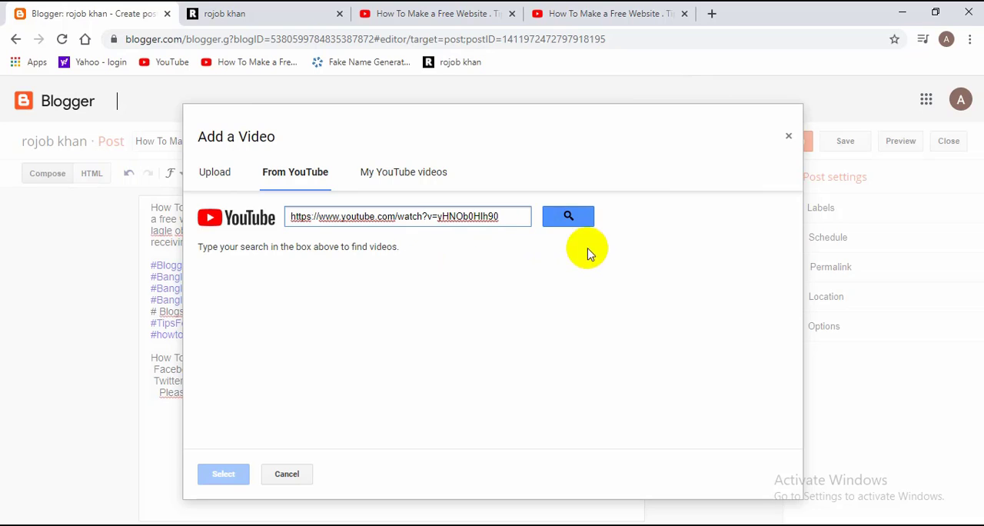
{"action": "left_click", "coordinate": [559, 218]}
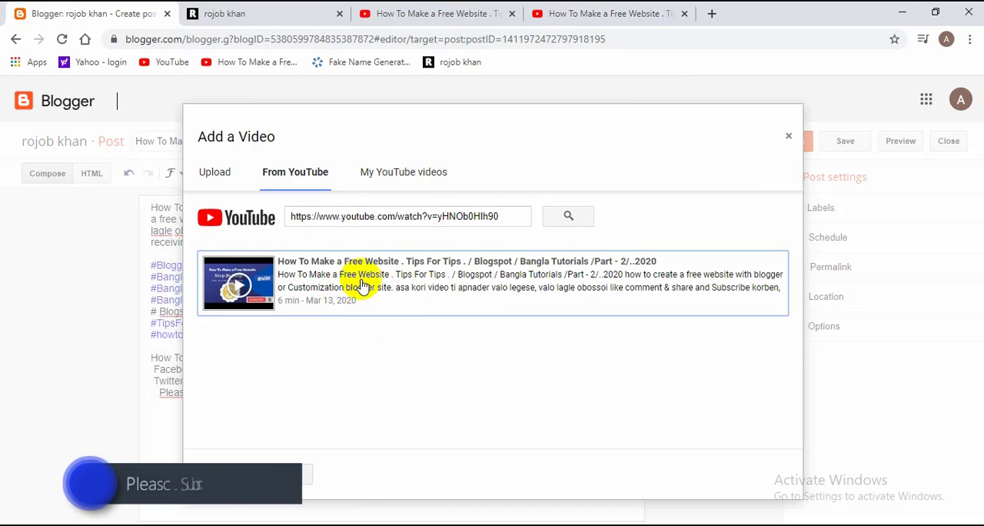
{"action": "left_click", "coordinate": [361, 281]}
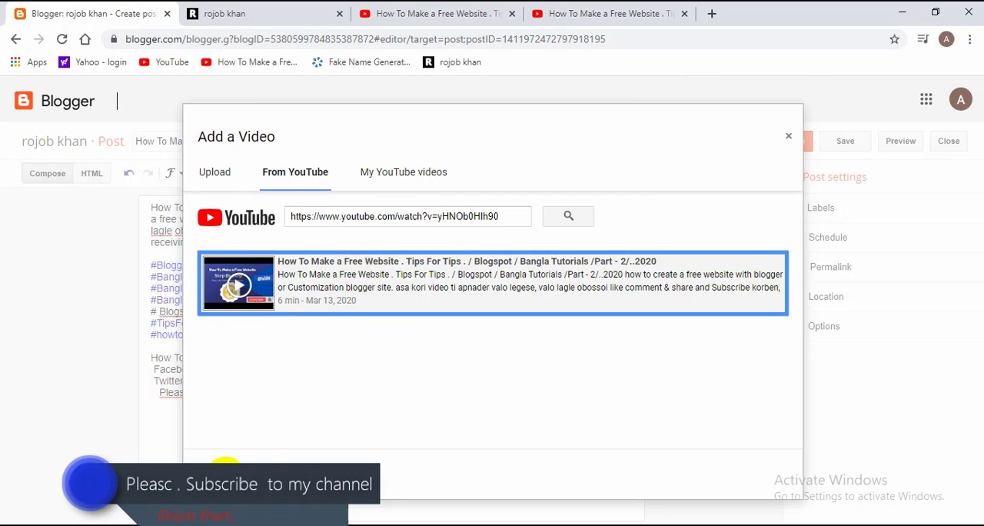
{"action": "left_click", "coordinate": [225, 469]}
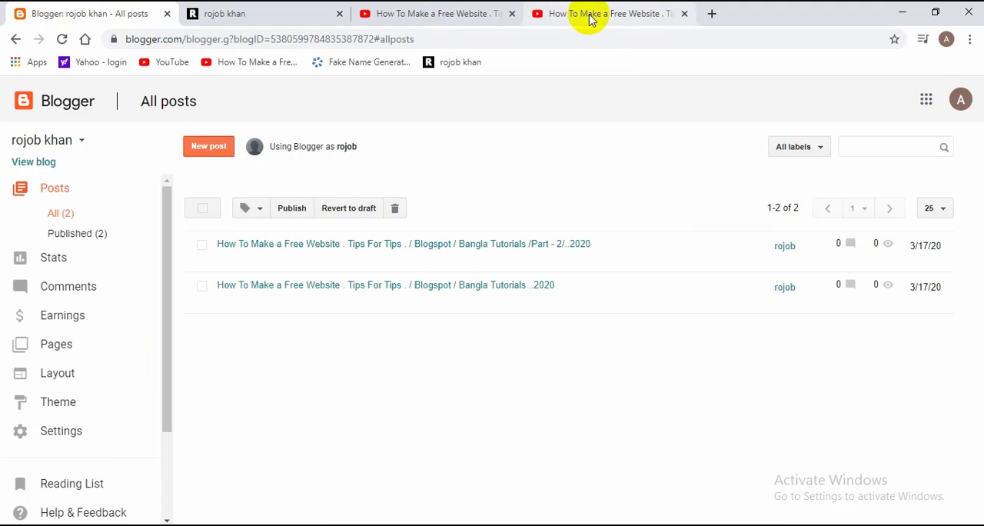
Step: Create another post titled with the Part 3 video's YouTube title, "How To Make a Free Website . Tips For Tips . / Blogspot / Bangla Tutorials /Part - 3/..2020"
{"action": "left_click", "coordinate": [215, 151]}
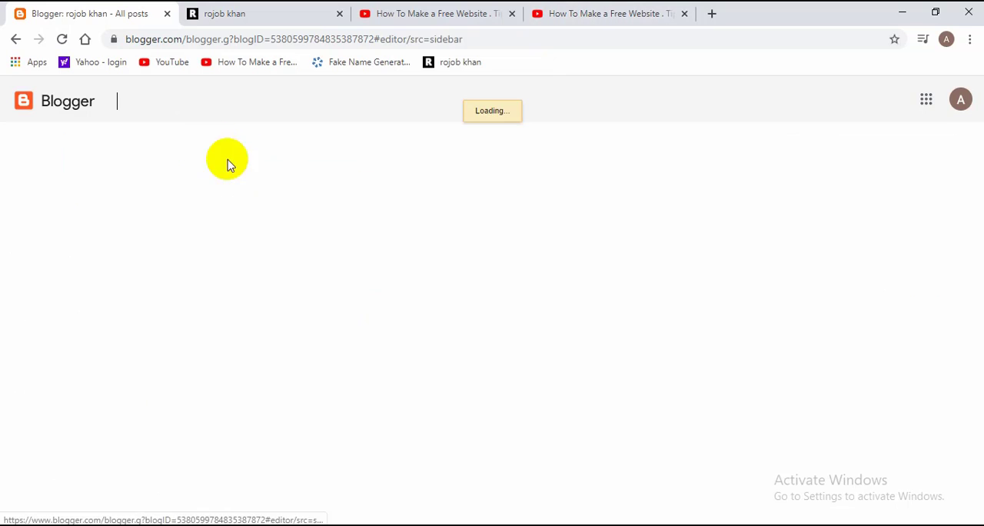
{"action": "left_click", "coordinate": [590, 9]}
{"action": "scroll", "coordinate": [208, 234], "scroll_direction": "up", "scroll_amount": 3}
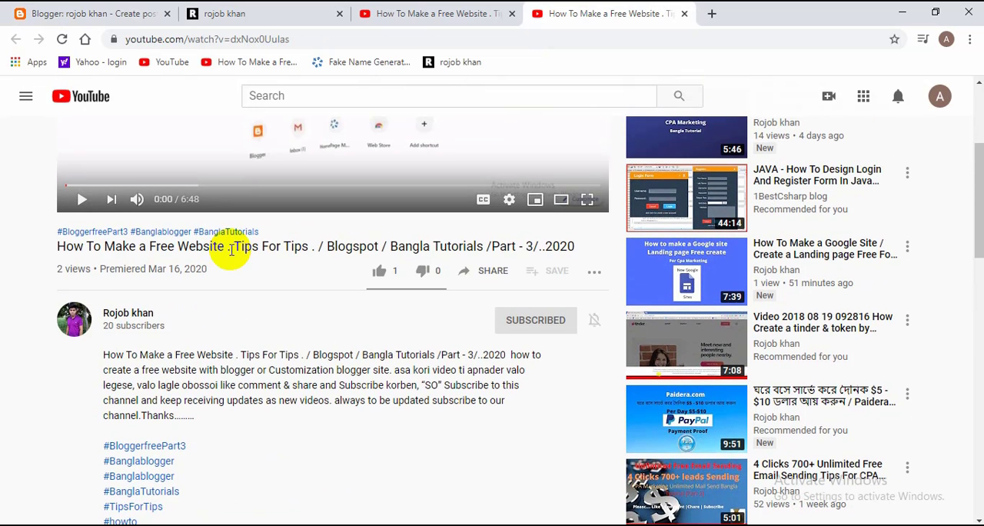
{"action": "triple_click", "coordinate": [231, 248]}
{"action": "right_click", "coordinate": [231, 251]}
{"action": "left_click", "coordinate": [257, 263]}
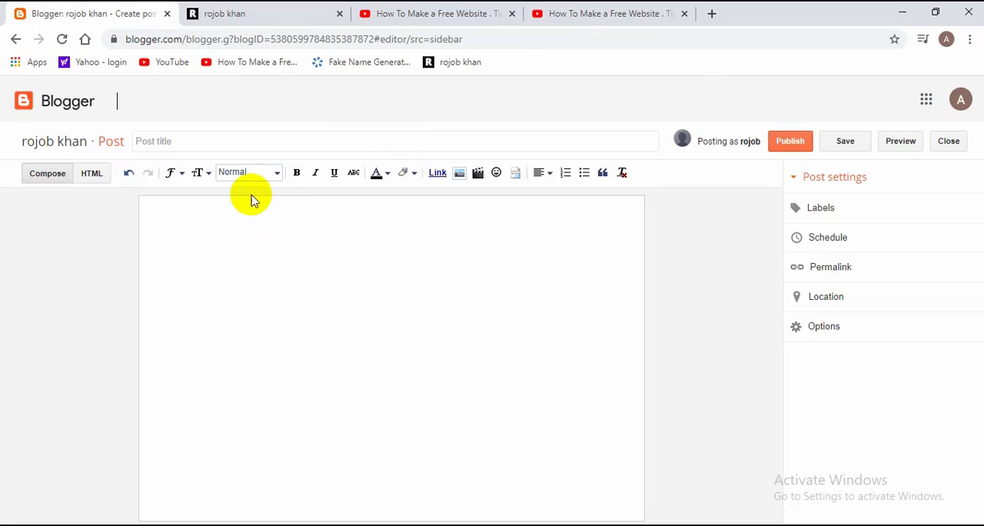
{"action": "right_click", "coordinate": [238, 138]}
{"action": "left_click", "coordinate": [265, 254]}
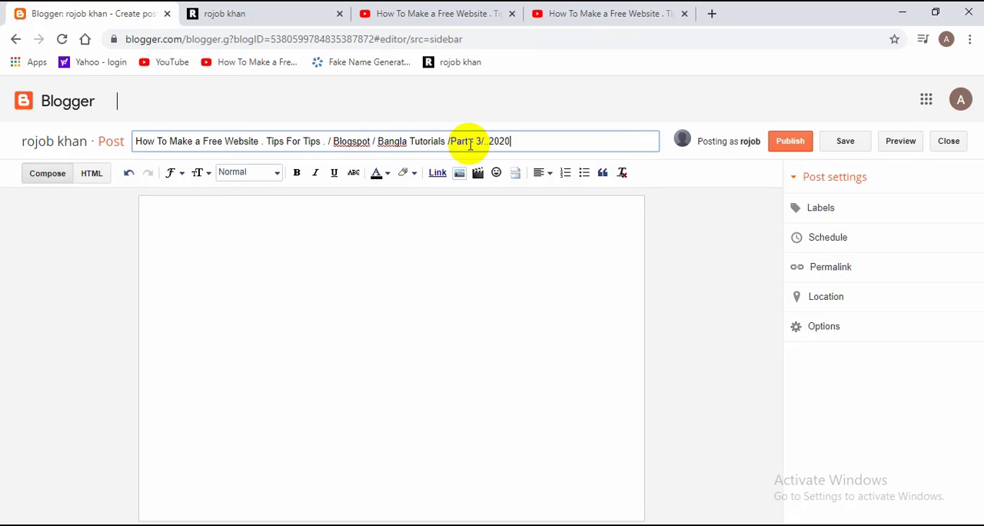
Step: Copy the Part 3 video's YouTube description, through the Like, Comment and Subscribe line, into the post body
{"action": "left_click", "coordinate": [592, 15]}
{"action": "scroll", "coordinate": [297, 391], "scroll_direction": "down", "scroll_amount": 5}
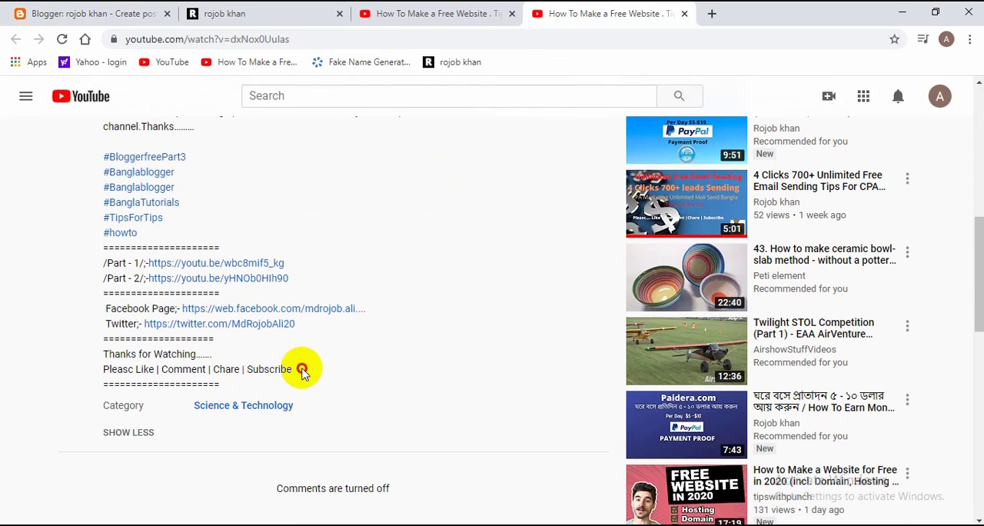
{"action": "left_click_drag", "start_coordinate": [301, 371], "coordinate": [108, 189]}
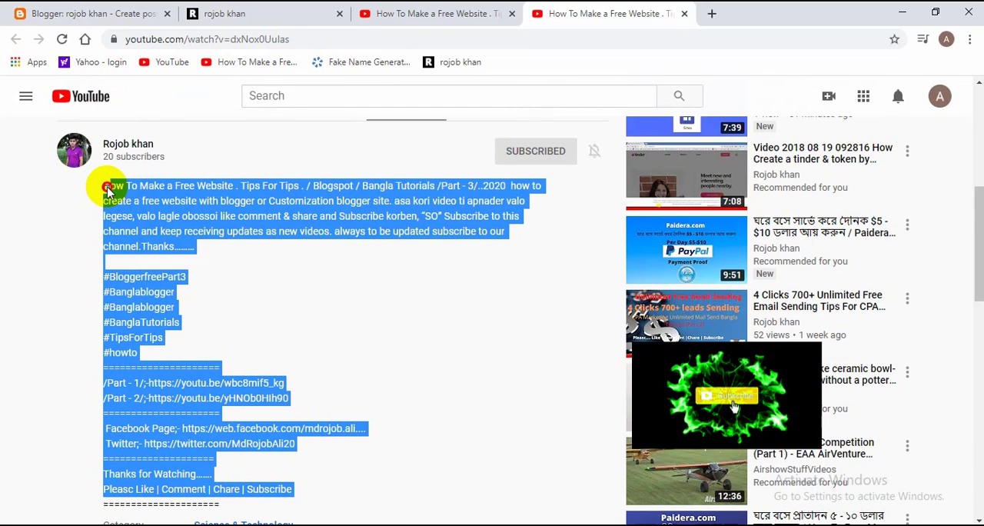
{"action": "right_click", "coordinate": [138, 188]}
{"action": "left_click", "coordinate": [161, 195]}
{"action": "left_click", "coordinate": [119, 13]}
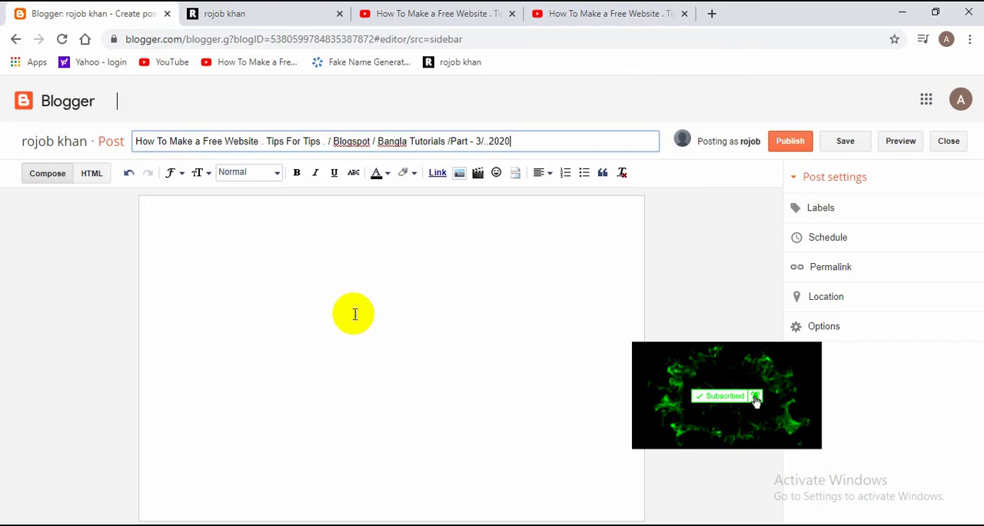
{"action": "right_click", "coordinate": [257, 281]}
{"action": "left_click", "coordinate": [297, 393]}
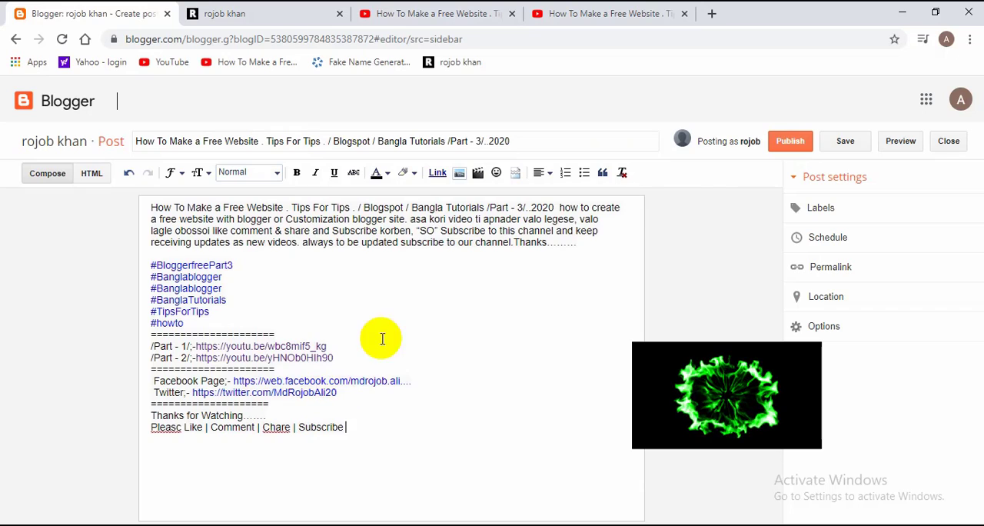
{"action": "left_click", "coordinate": [478, 173]}
{"action": "left_click", "coordinate": [549, 13]}
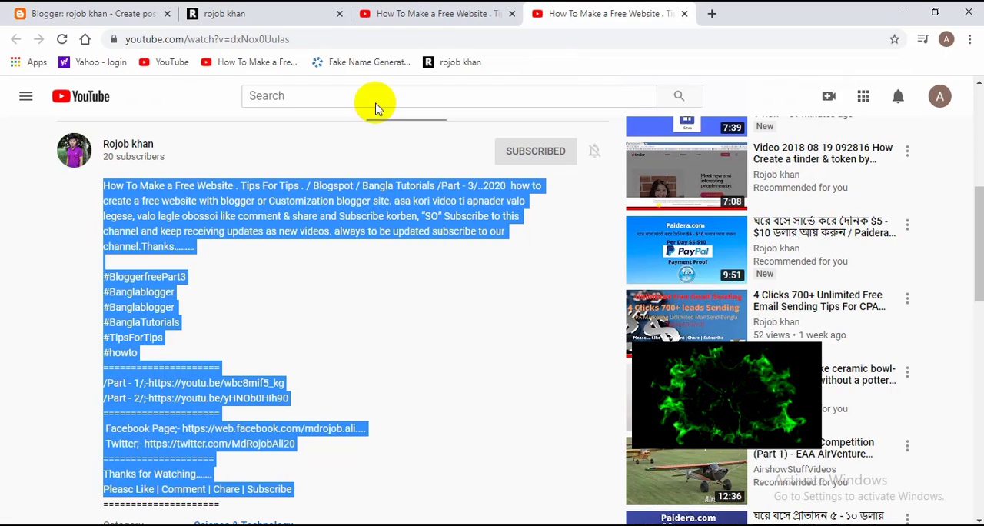
{"action": "right_click", "coordinate": [259, 38]}
{"action": "left_click", "coordinate": [268, 107]}
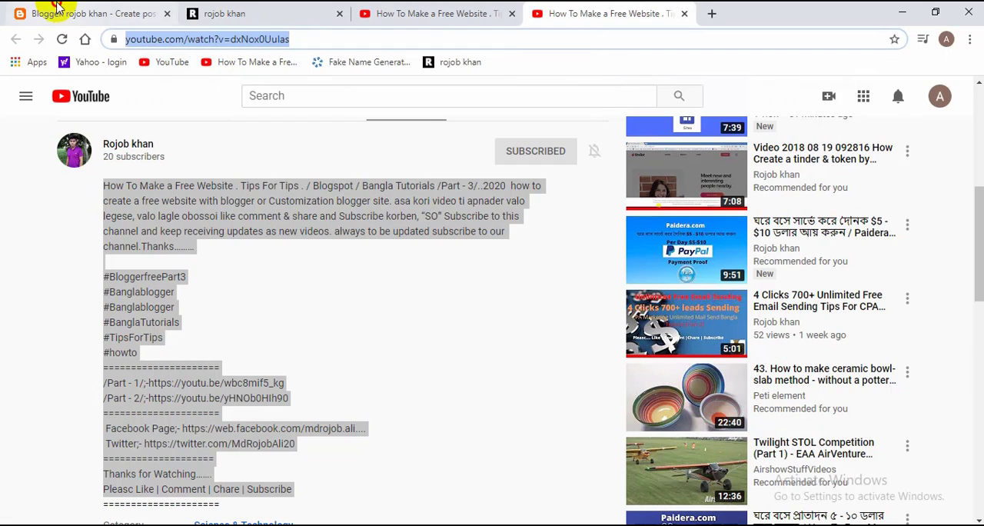
{"action": "left_click", "coordinate": [58, 6]}
{"action": "triple_click", "coordinate": [368, 217]}
{"action": "right_click", "coordinate": [368, 216]}
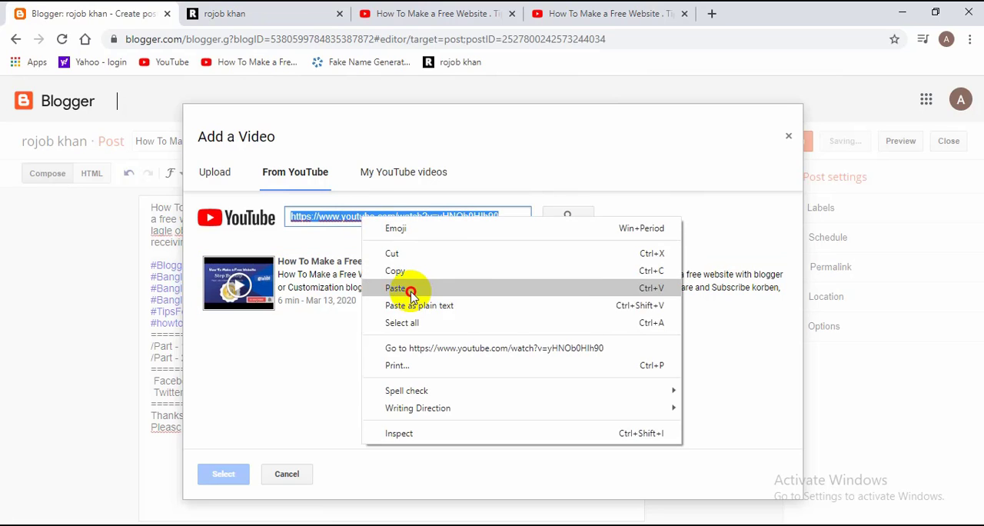
{"action": "left_click", "coordinate": [411, 291]}
{"action": "left_click", "coordinate": [569, 216]}
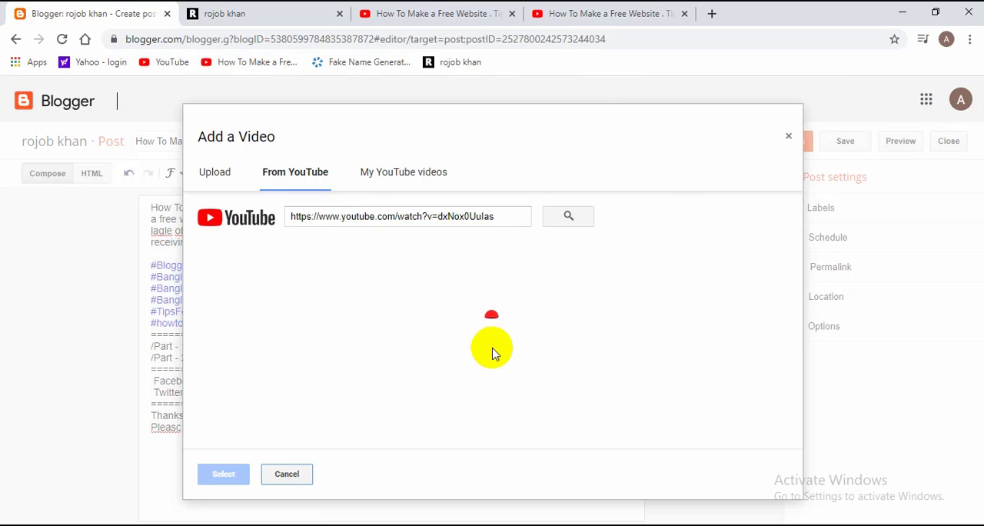
Step: Insert the matching Part 3 video into the post and publish the post
{"action": "left_click", "coordinate": [337, 296]}
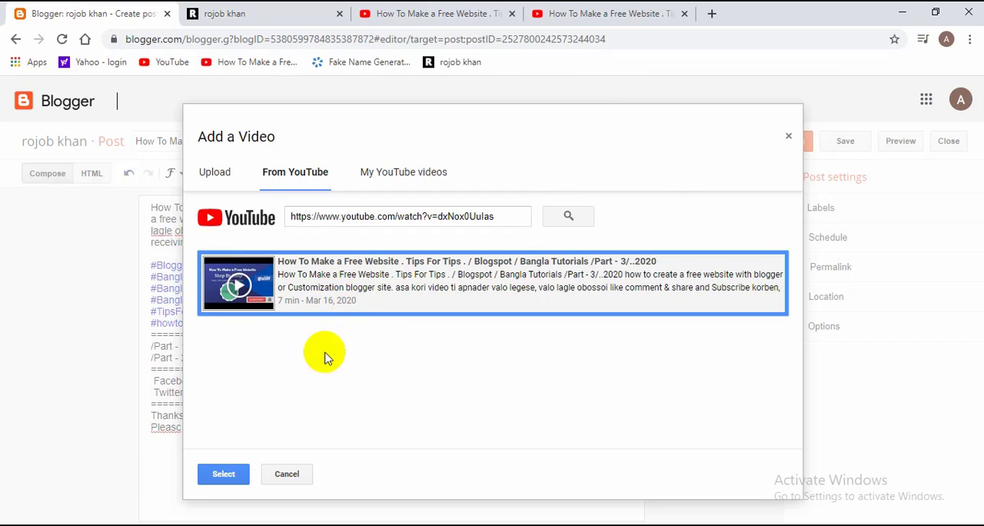
{"action": "left_click", "coordinate": [224, 474]}
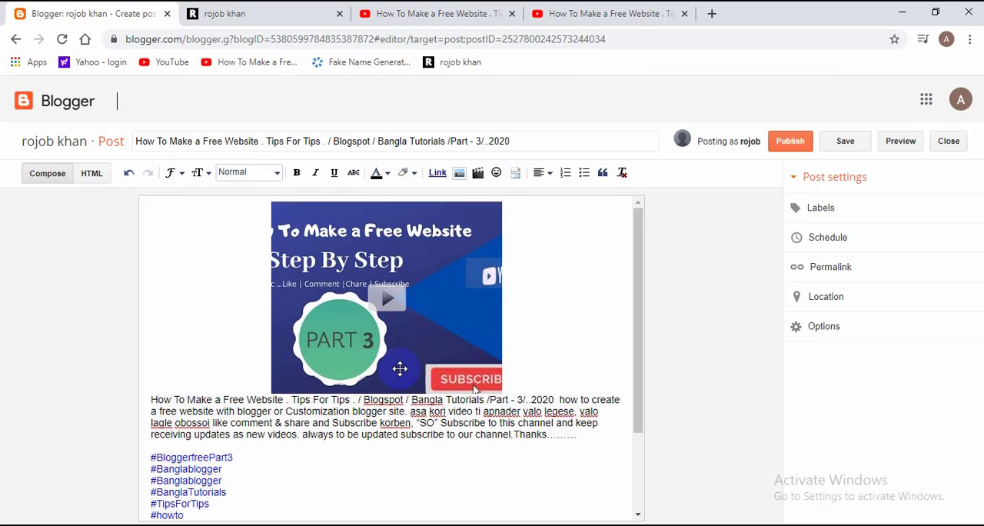
{"action": "left_click", "coordinate": [793, 143]}
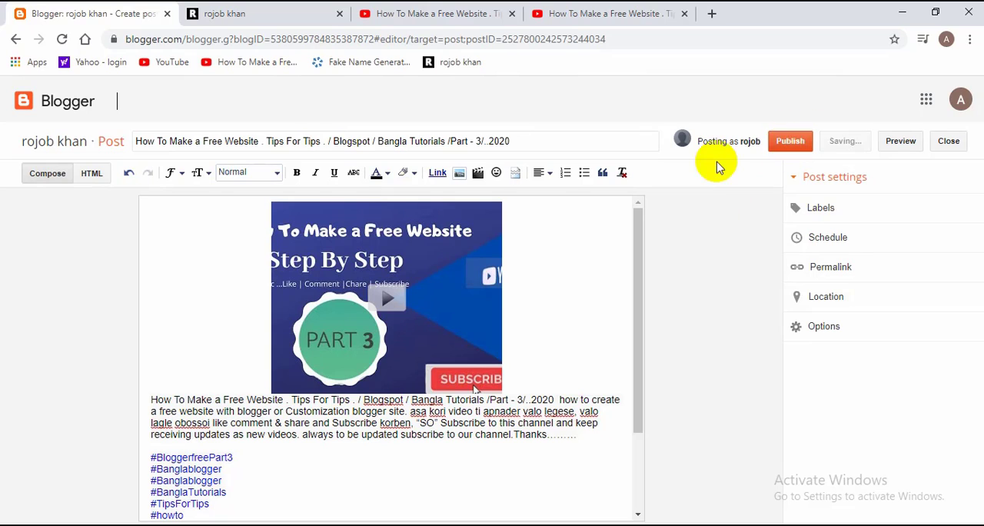
Step: Check the source video's page and the list of posts, and reload the blog's home page to review My Recent Works
{"action": "left_click", "coordinate": [596, 13]}
{"action": "scroll", "coordinate": [484, 176], "scroll_direction": "up", "scroll_amount": 4}
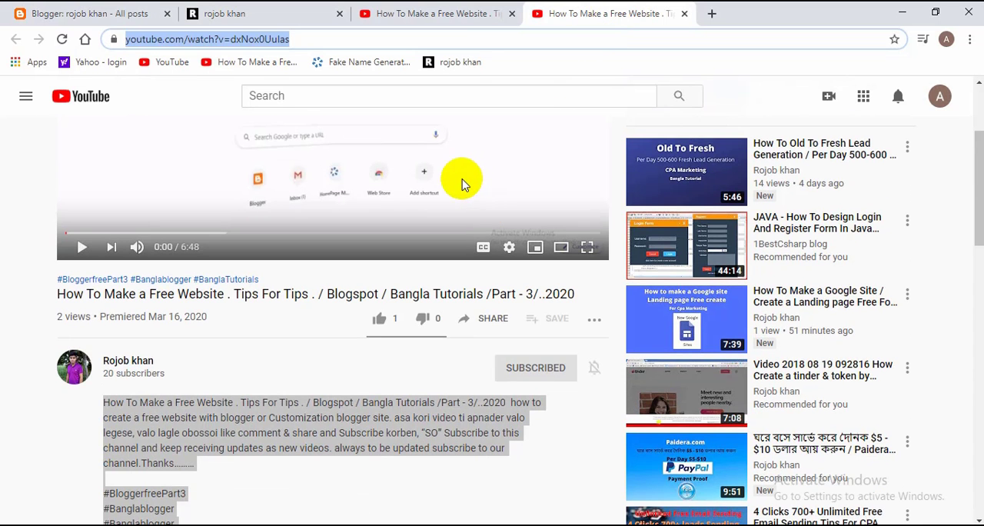
{"action": "key", "text": "ctrl+1"}
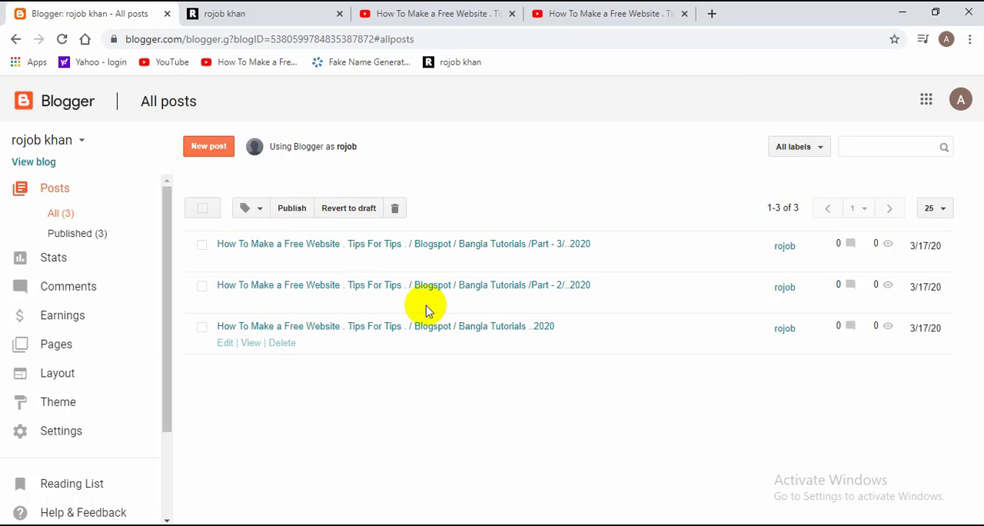
{"action": "left_click", "coordinate": [293, 11]}
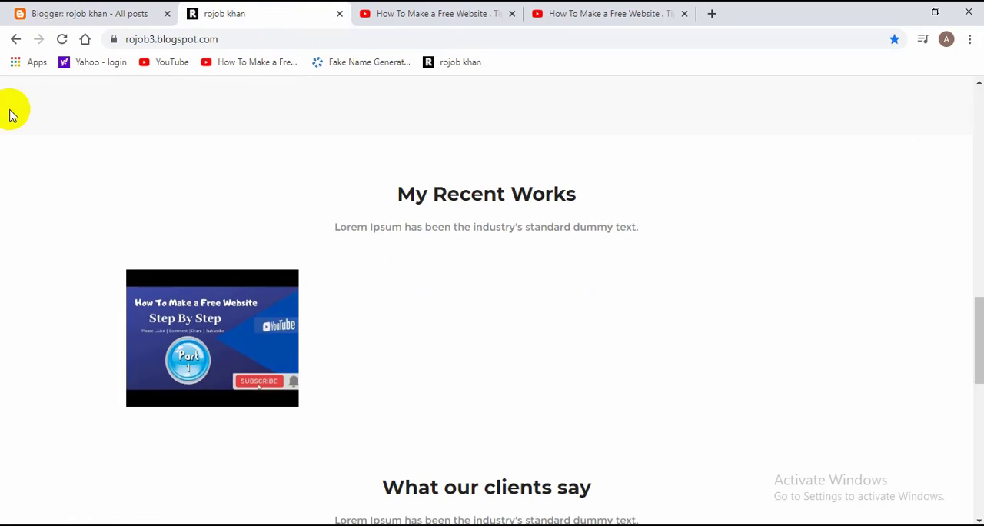
{"action": "left_click", "coordinate": [61, 40]}
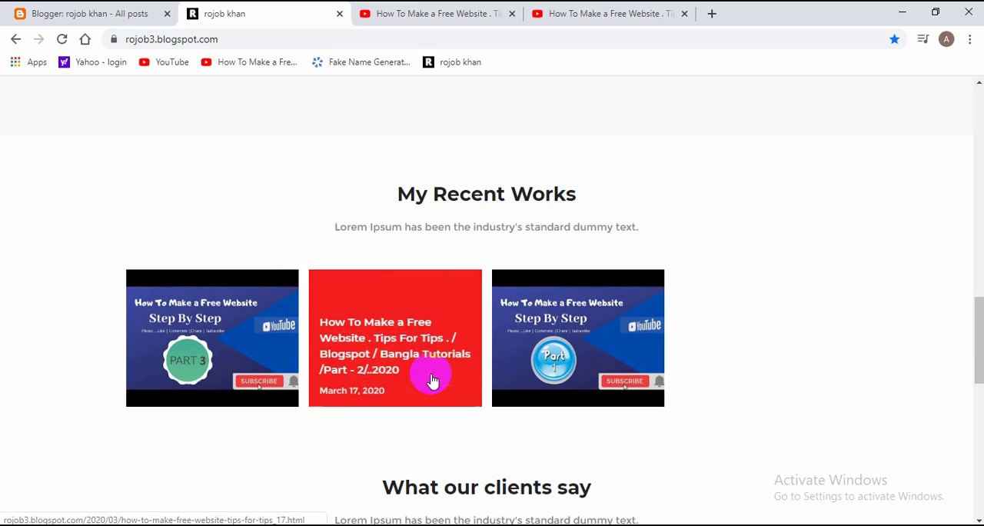
Step: Review the My Recent Works and What our clients say headings on the blog, and close the YouTube pages
{"action": "scroll", "coordinate": [665, 171], "scroll_direction": "down", "scroll_amount": 1}
{"action": "left_click_drag", "start_coordinate": [603, 132], "coordinate": [370, 123]}
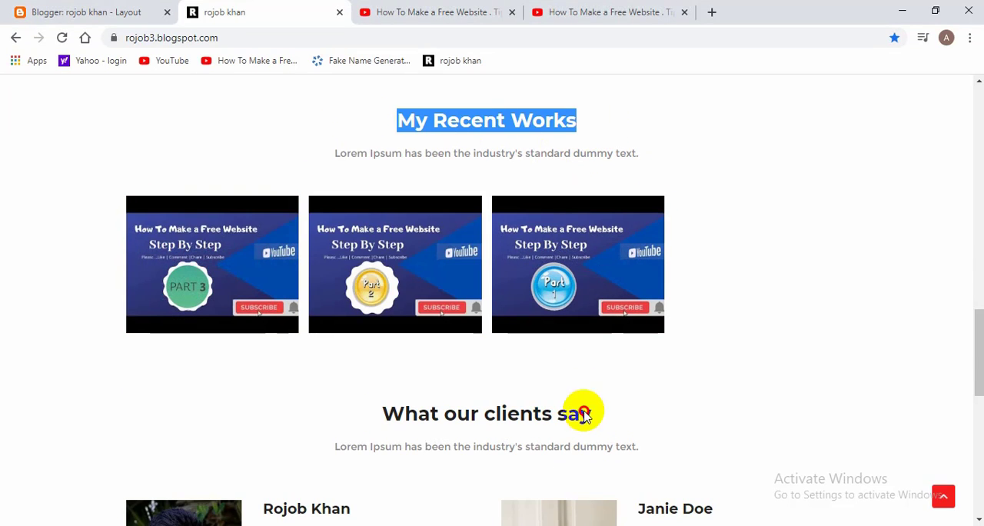
{"action": "left_click_drag", "start_coordinate": [584, 416], "coordinate": [463, 387]}
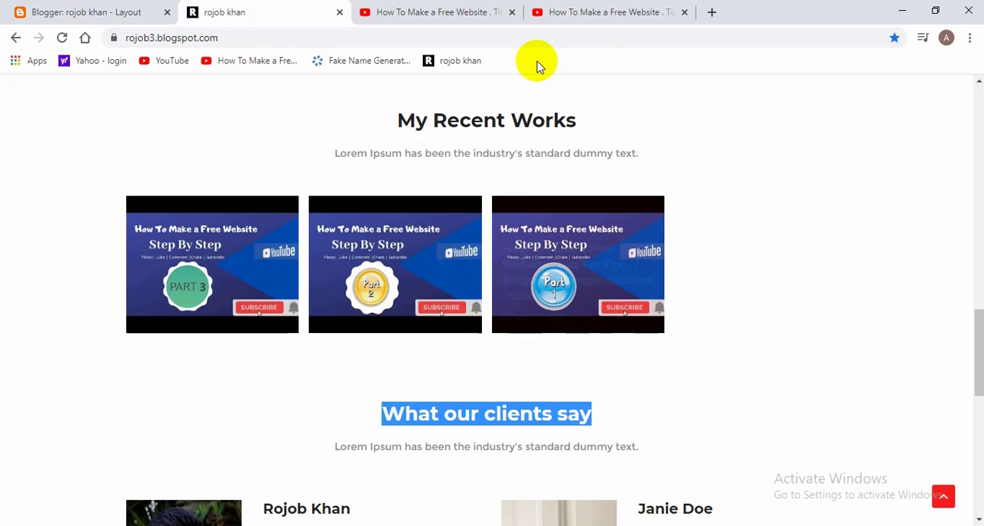
{"action": "left_click", "coordinate": [512, 12]}
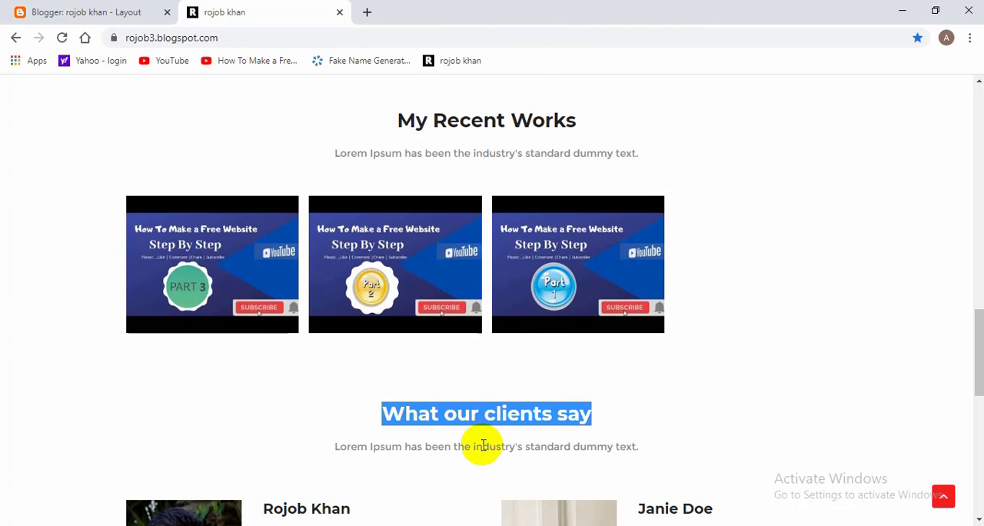
Step: In the Blogger layout, open the Headline Text 02 gadget and set its title to "Our Team Member"
{"action": "left_click", "coordinate": [65, 13]}
{"action": "scroll", "coordinate": [387, 205], "scroll_direction": "up", "scroll_amount": 1}
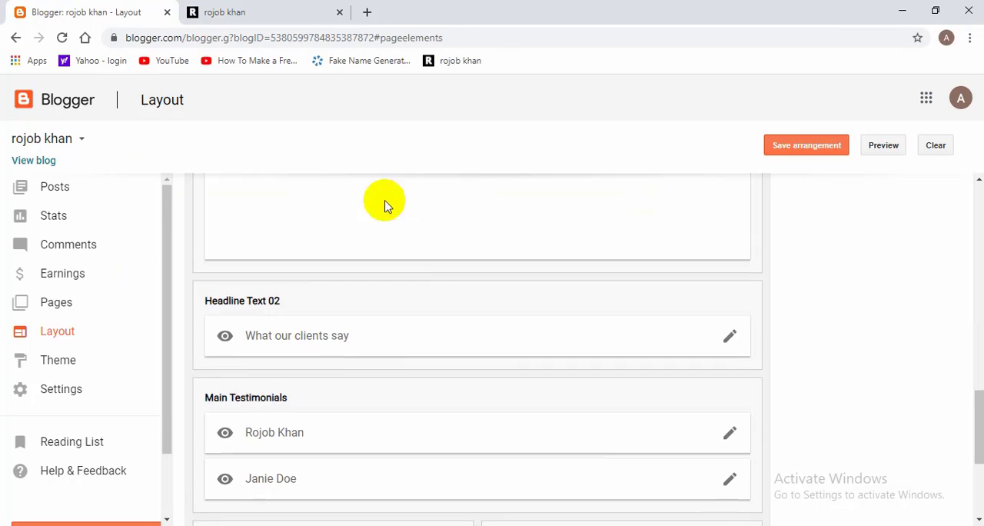
{"action": "scroll", "coordinate": [323, 363], "scroll_direction": "down", "scroll_amount": 4}
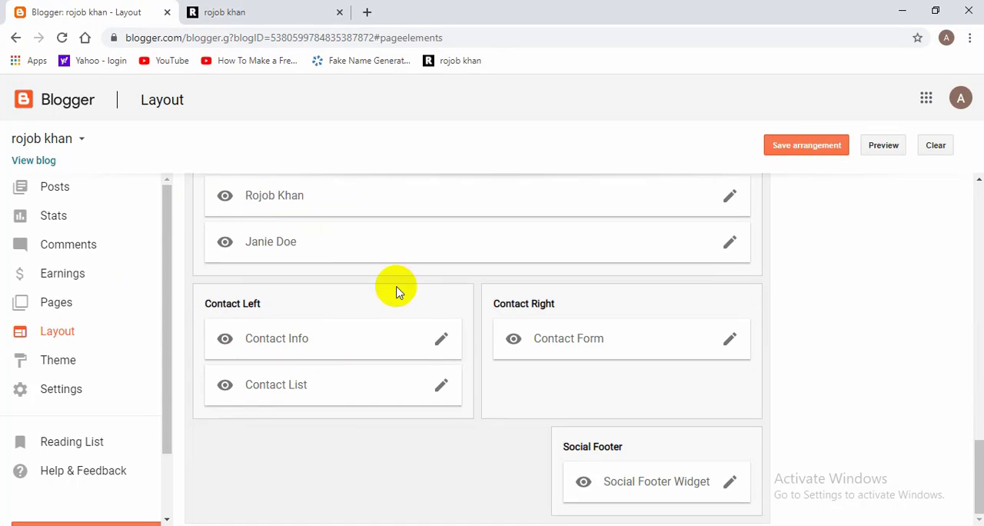
{"action": "scroll", "coordinate": [362, 348], "scroll_direction": "up", "scroll_amount": 2}
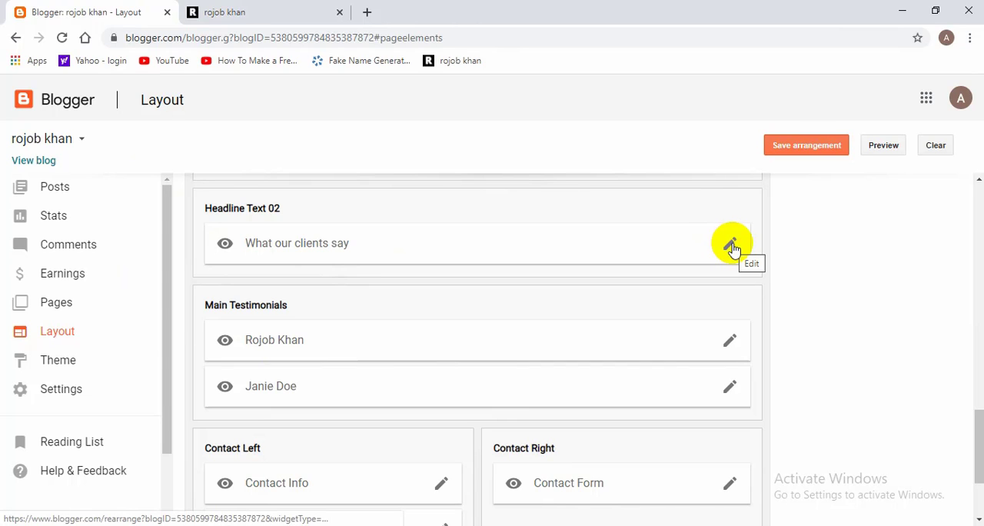
{"action": "scroll", "coordinate": [674, 336], "scroll_direction": "up", "scroll_amount": 2}
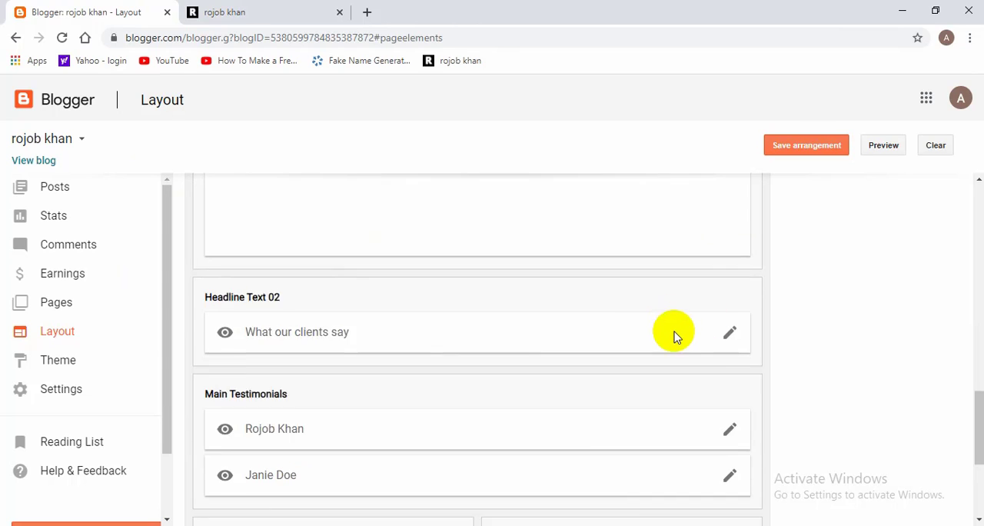
{"action": "scroll", "coordinate": [674, 337], "scroll_direction": "down", "scroll_amount": 1}
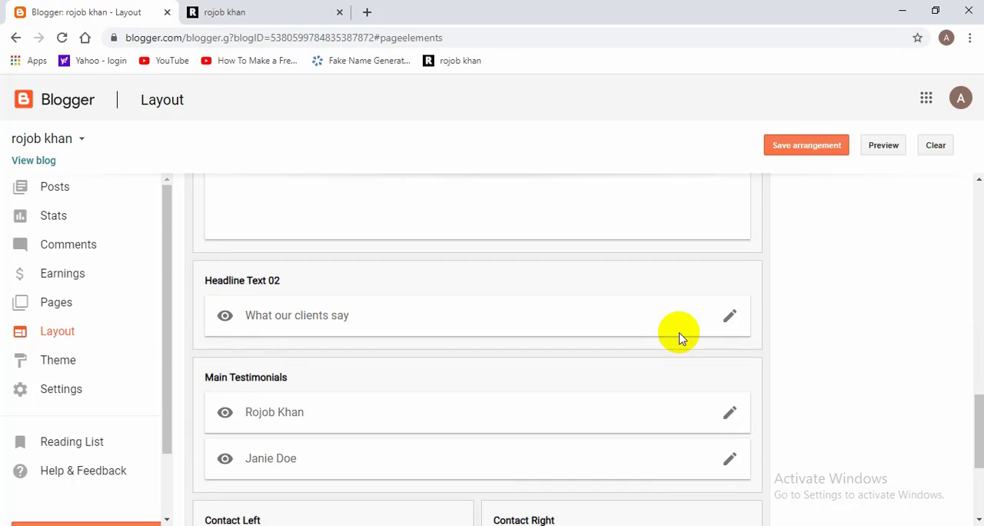
{"action": "left_click", "coordinate": [730, 317]}
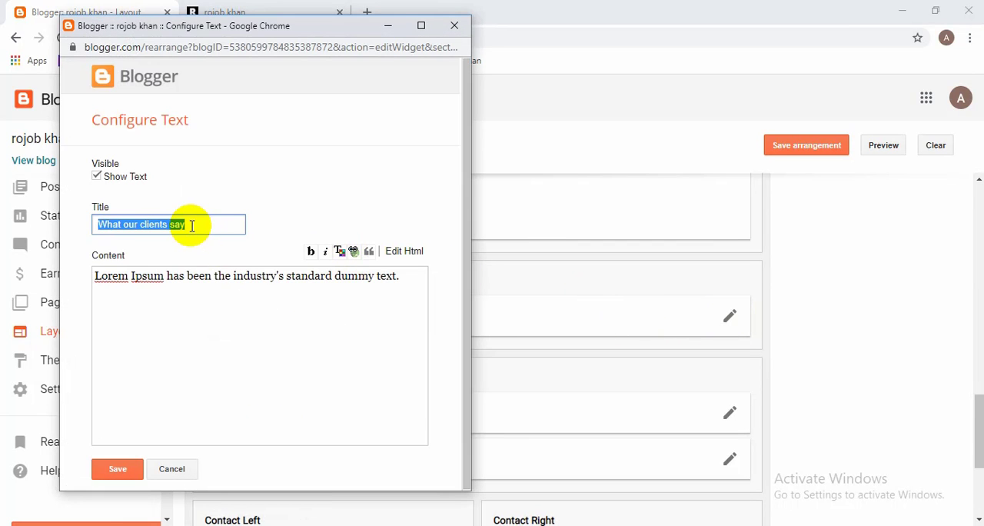
{"action": "key", "text": "BackSpace"}
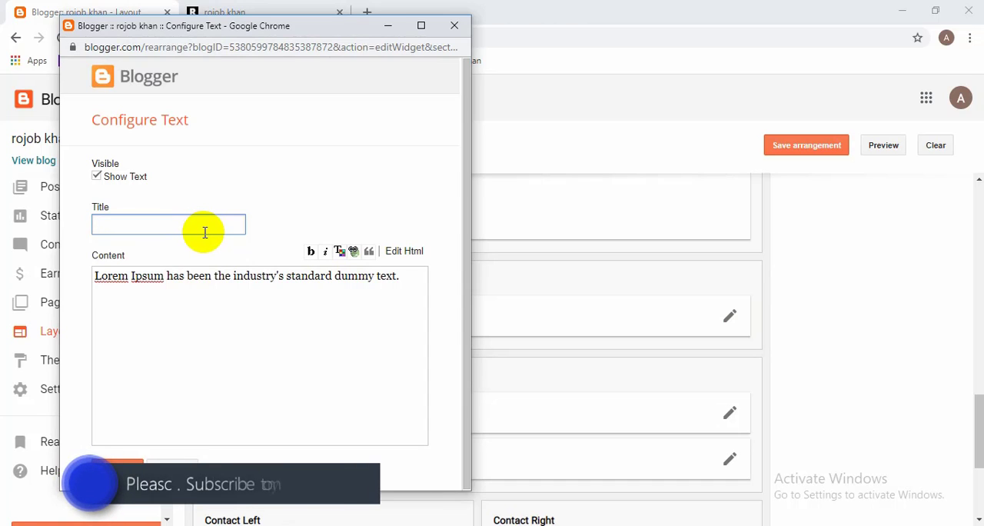
{"action": "type", "text": "Our Team Member"}
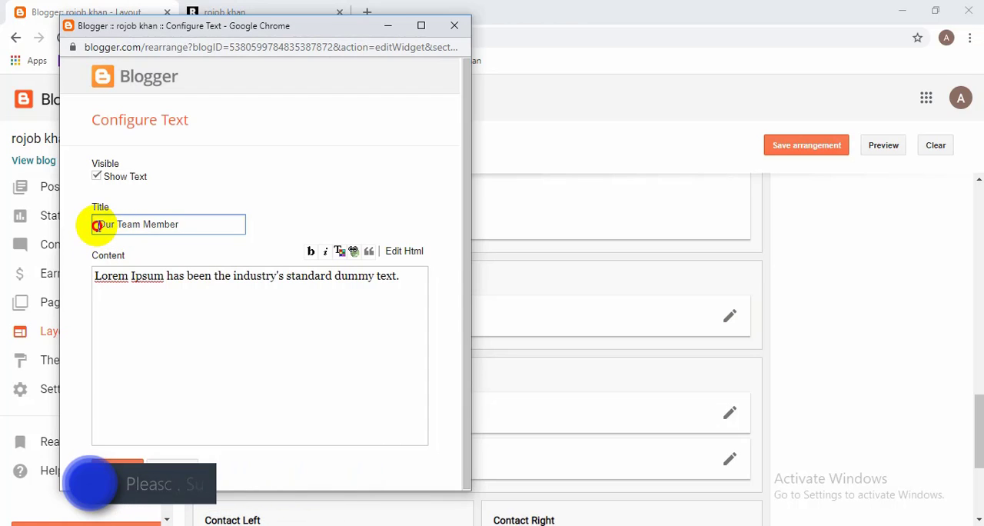
{"action": "left_click_drag", "start_coordinate": [94, 223], "coordinate": [192, 271]}
Step: Replace the gadget's placeholder content with the "How To Make a Free Website" paragraph, through "Thanks", copied from New Microsoft Word Document (4) in Word
{"action": "left_click", "coordinate": [161, 307]}
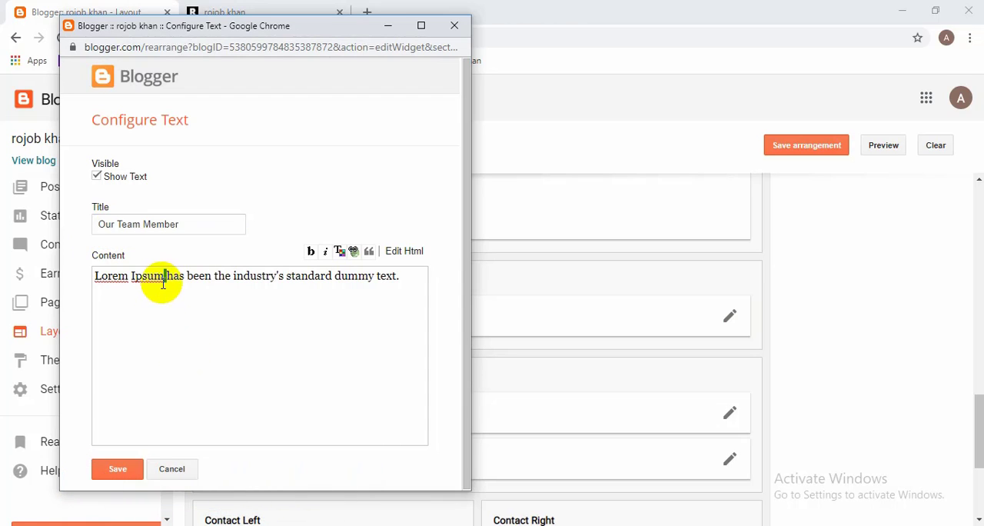
{"action": "triple_click", "coordinate": [163, 284]}
{"action": "key", "text": "BackSpace"}
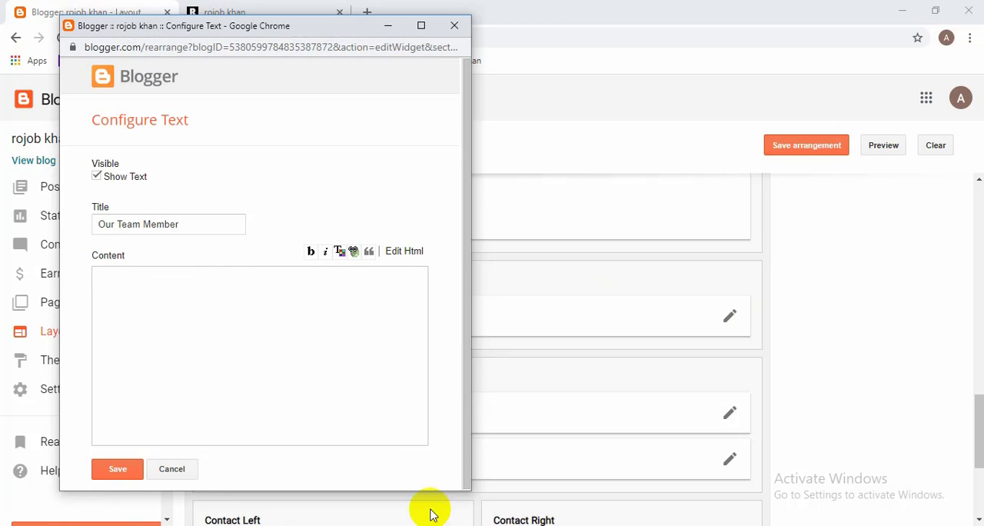
{"action": "mouse_move", "coordinate": [486, 524]}
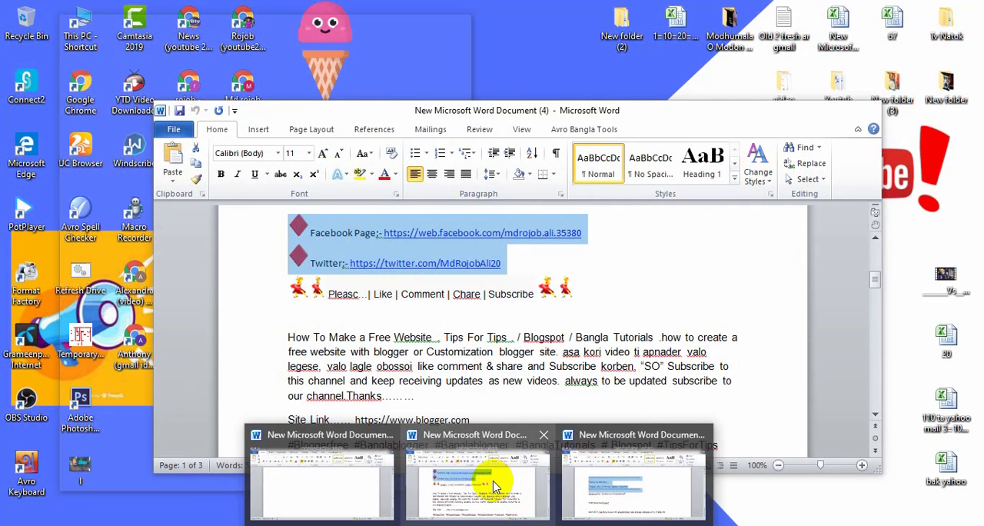
{"action": "left_click", "coordinate": [494, 486]}
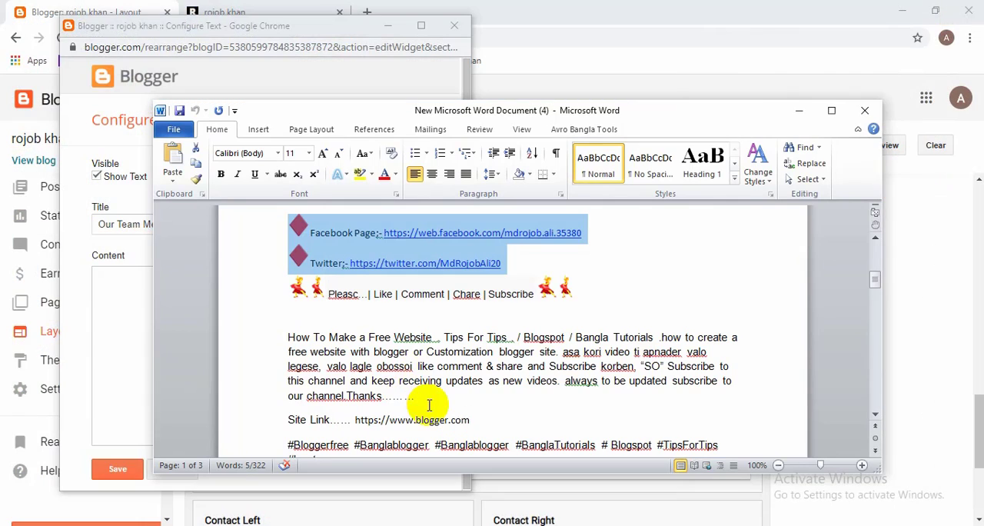
{"action": "left_click_drag", "start_coordinate": [422, 401], "coordinate": [285, 344]}
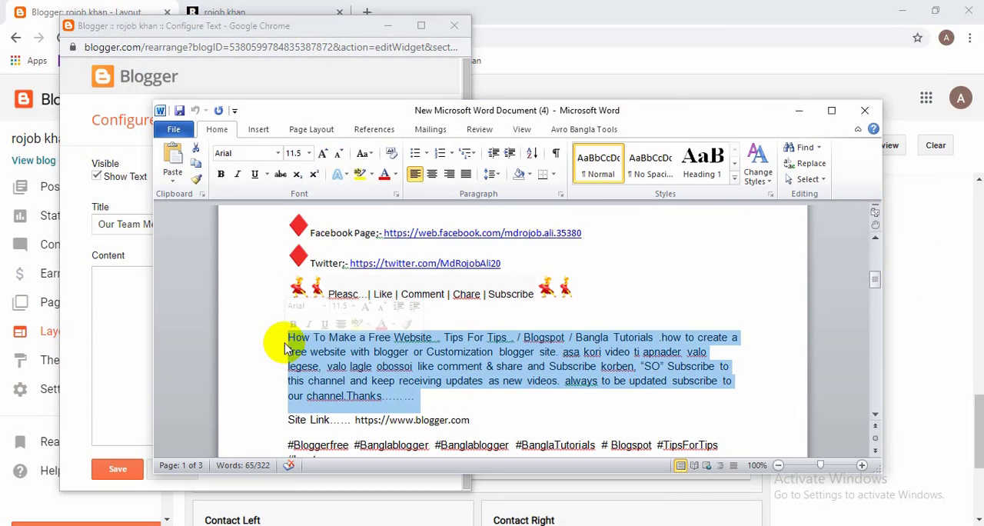
{"action": "left_click", "coordinate": [799, 110]}
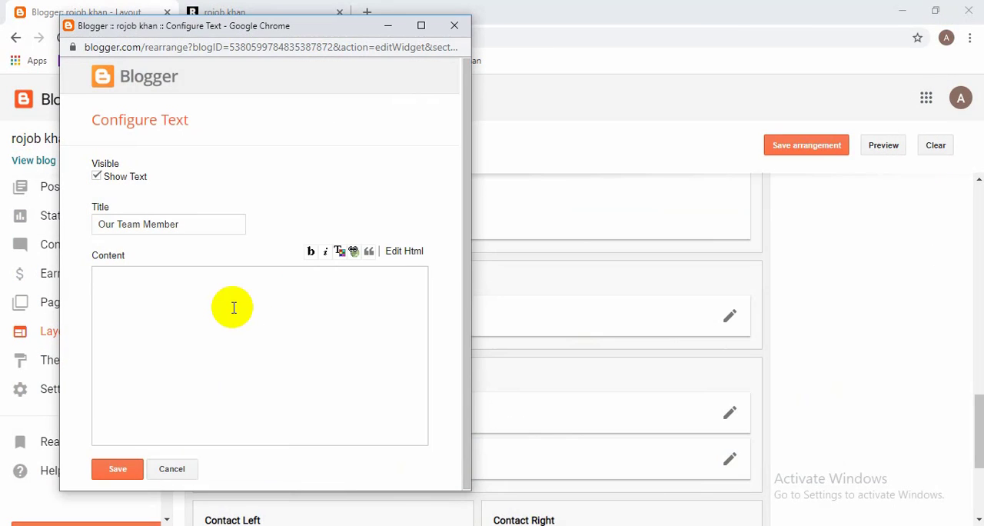
{"action": "type", "text": "How To Make a Free Website . Tips For Tips . / Blogspot / Bangla Tutorials .how to create a free website with blogger or Customization blogger site. asa kori video ti apnader valo legese, valo lagle obossoi like comment & share and Subscribe korben, \"SO\" Subscribe to this channel and keep receiving updates as new videos. always to be updated subscribe to our channel.Thanks………"}
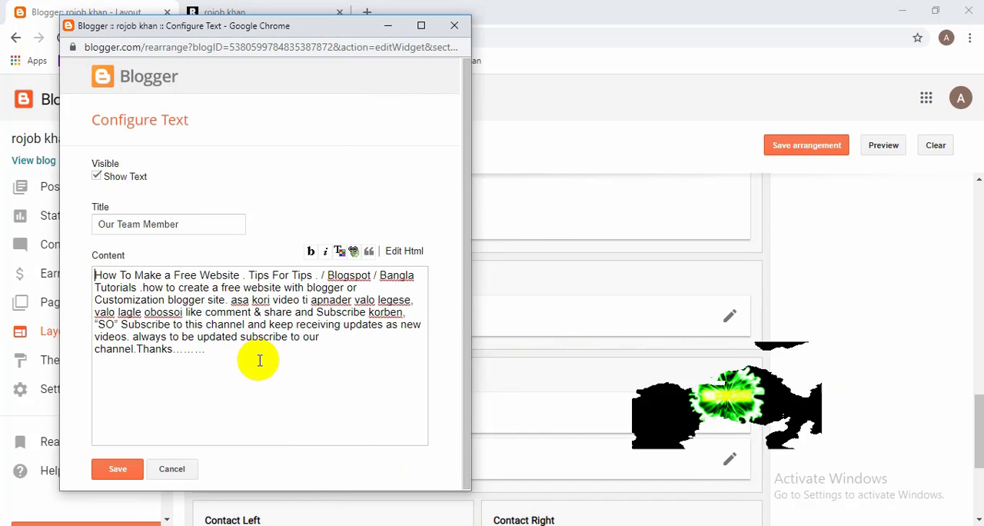
Step: Check the new title and content of the Headline Text 02 gadget and save it
{"action": "left_click_drag", "start_coordinate": [219, 348], "coordinate": [84, 274]}
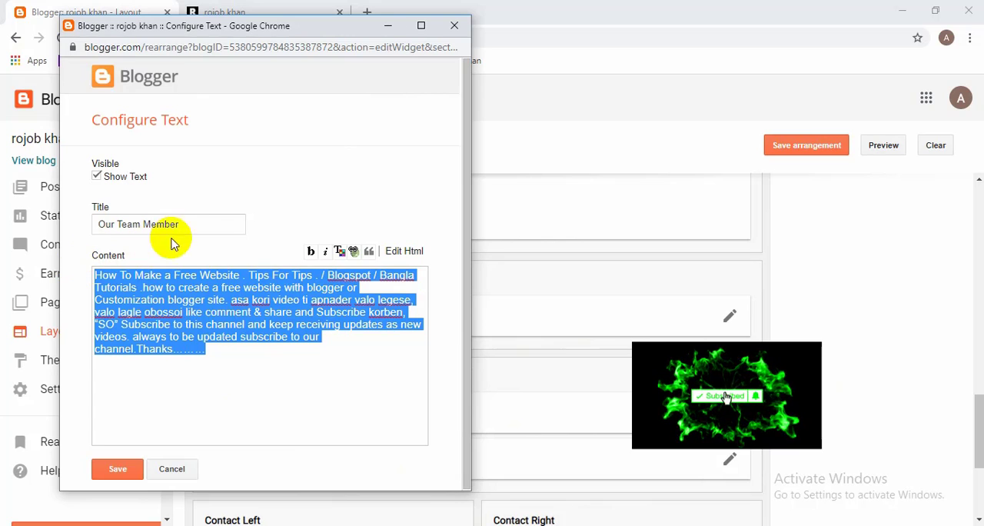
{"action": "left_click_drag", "start_coordinate": [198, 222], "coordinate": [100, 222]}
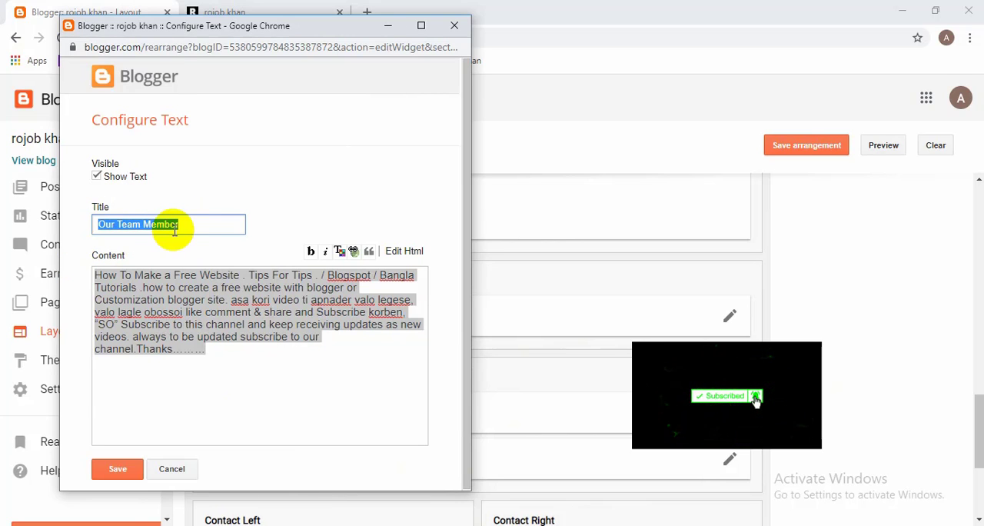
{"action": "left_click", "coordinate": [199, 228]}
{"action": "triple_click", "coordinate": [198, 228]}
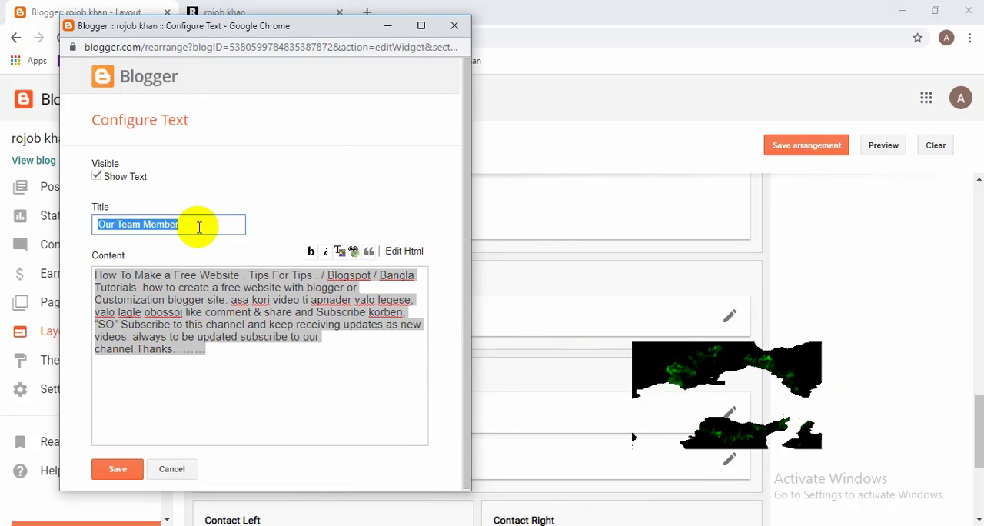
{"action": "left_click", "coordinate": [119, 472]}
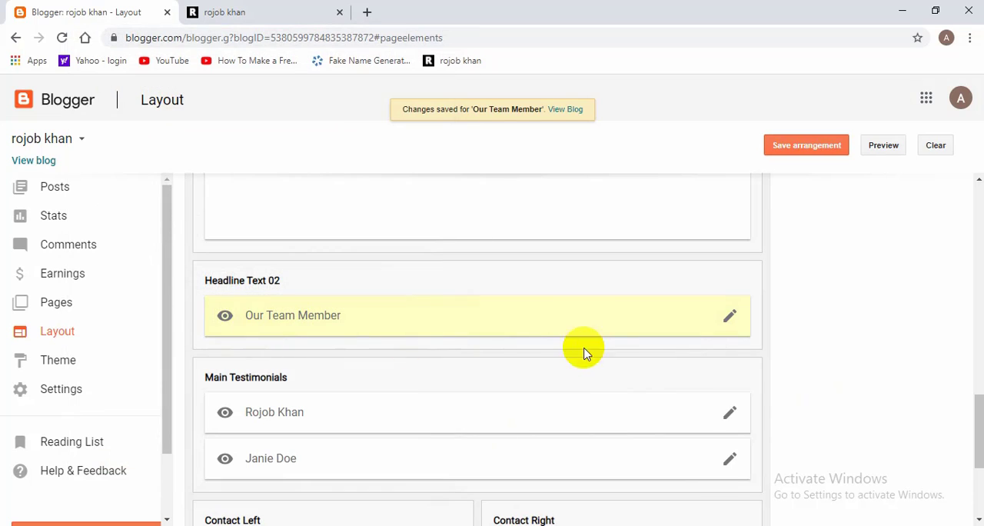
Step: Reload the blog's home page and check the Our Team Member heading and its description below My Recent Works
{"action": "left_click", "coordinate": [216, 12]}
{"action": "left_click", "coordinate": [84, 38]}
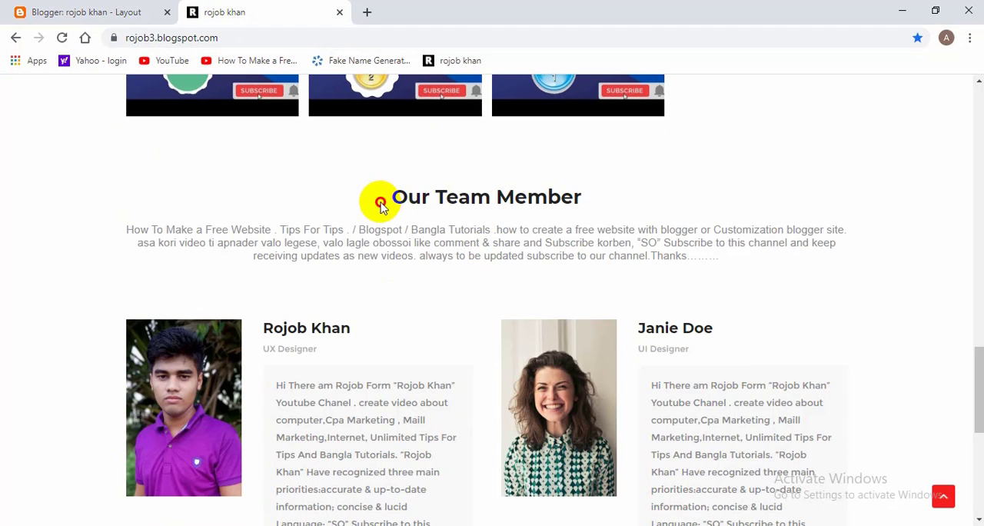
{"action": "left_click_drag", "start_coordinate": [380, 197], "coordinate": [709, 201]}
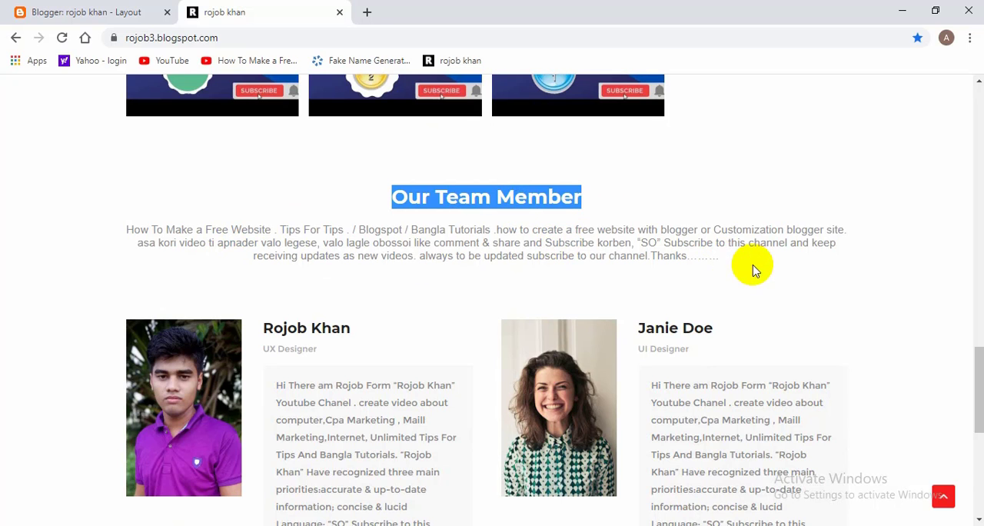
{"action": "left_click_drag", "start_coordinate": [754, 270], "coordinate": [215, 214]}
{"action": "scroll", "coordinate": [453, 208], "scroll_direction": "up", "scroll_amount": 6}
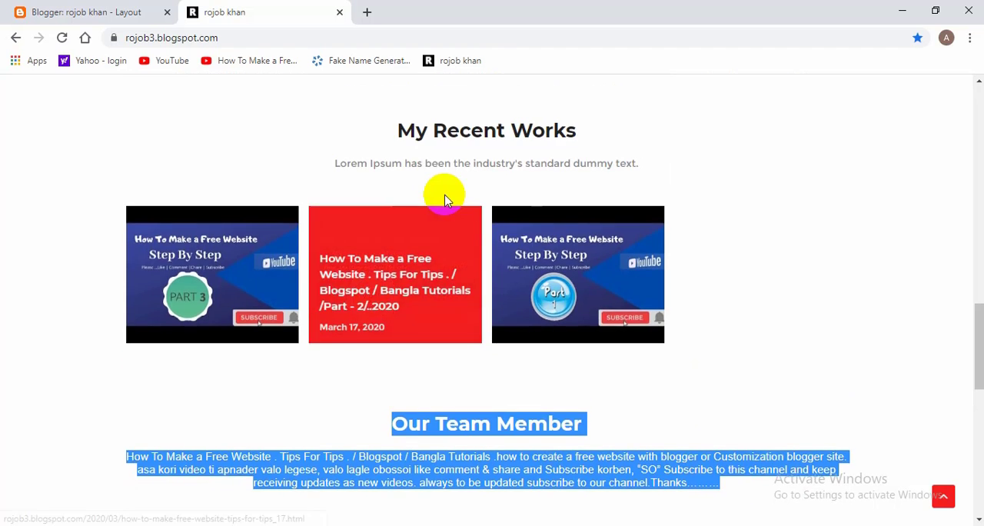
{"action": "scroll", "coordinate": [592, 277], "scroll_direction": "down", "scroll_amount": 6}
{"action": "left_click", "coordinate": [708, 192]}
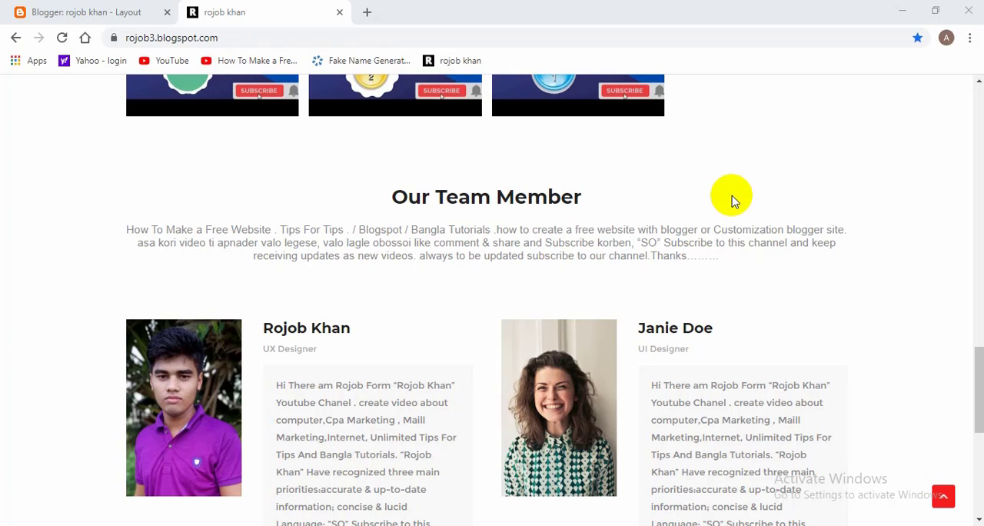
Step: Examine the whole blog home page, from the header menu and introduction through the skills, services and team sections to the contact area
{"action": "scroll", "coordinate": [709, 204], "scroll_direction": "up", "scroll_amount": 15}
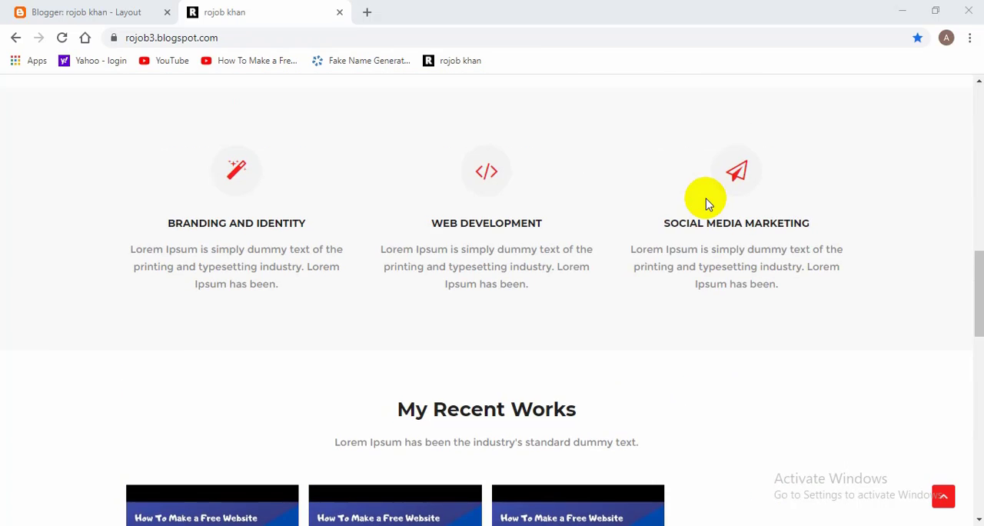
{"action": "scroll", "coordinate": [707, 203], "scroll_direction": "up", "scroll_amount": 4}
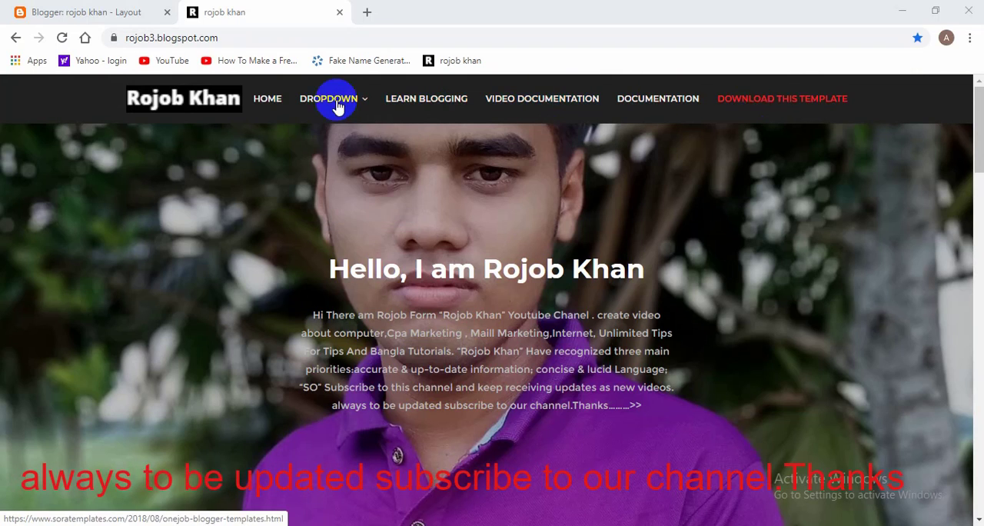
{"action": "scroll", "coordinate": [776, 220], "scroll_direction": "down", "scroll_amount": 5}
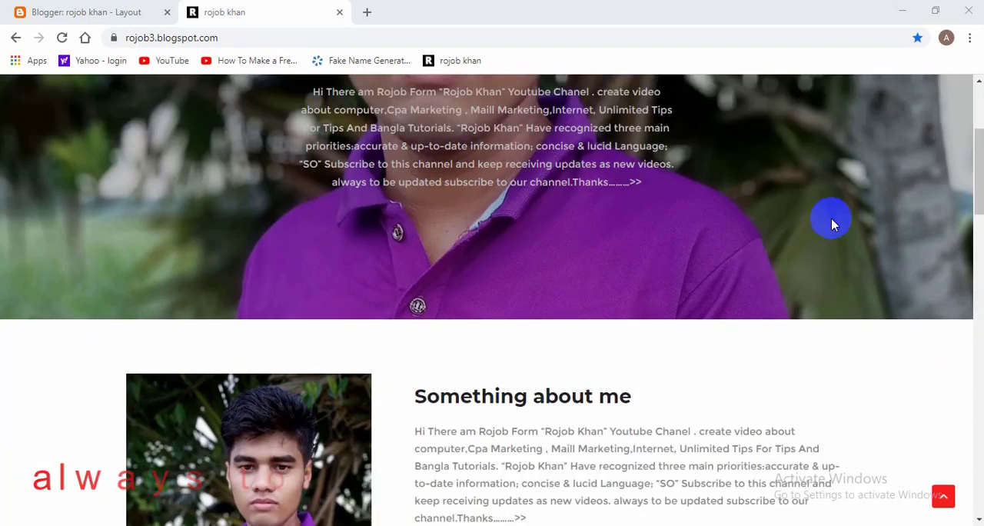
{"action": "left_click_drag", "start_coordinate": [974, 269], "coordinate": [981, 286]}
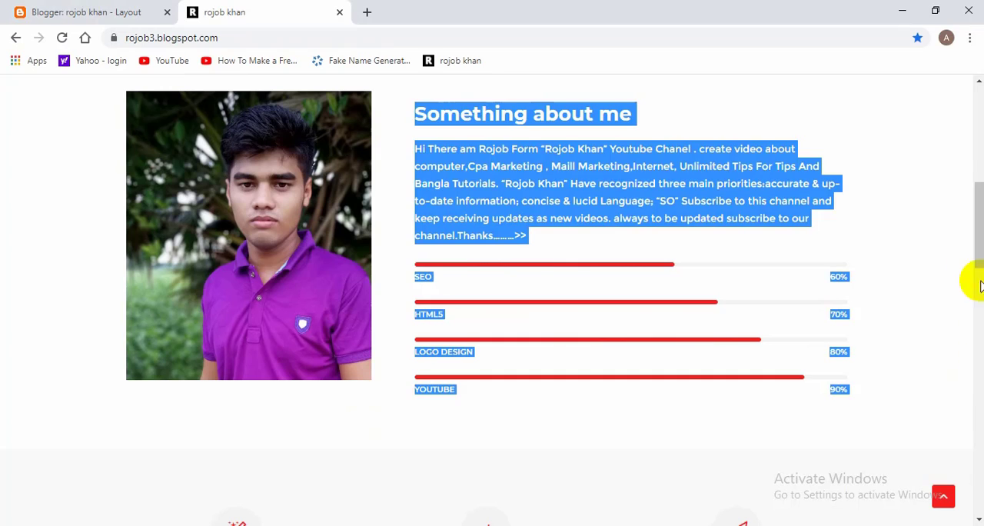
{"action": "left_click_drag", "start_coordinate": [982, 229], "coordinate": [977, 483]}
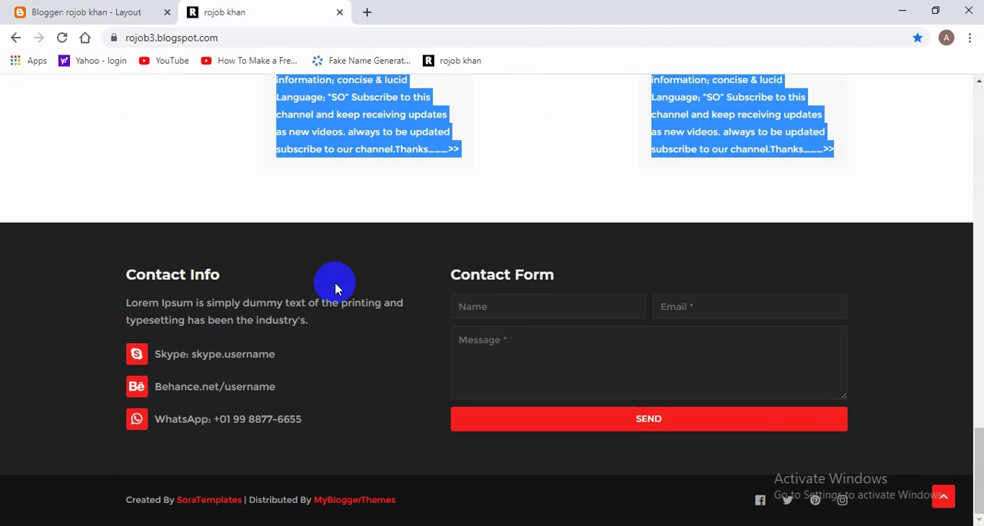
{"action": "scroll", "coordinate": [369, 160], "scroll_direction": "up", "scroll_amount": 6}
{"action": "left_click", "coordinate": [939, 286]}
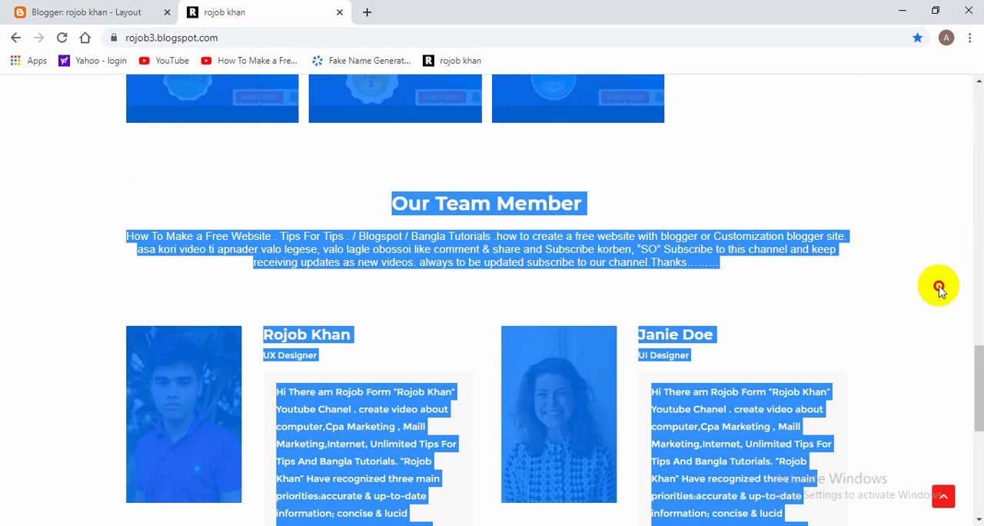
{"action": "scroll", "coordinate": [527, 264], "scroll_direction": "down", "scroll_amount": 6}
{"action": "scroll", "coordinate": [488, 241], "scroll_direction": "up", "scroll_amount": 8}
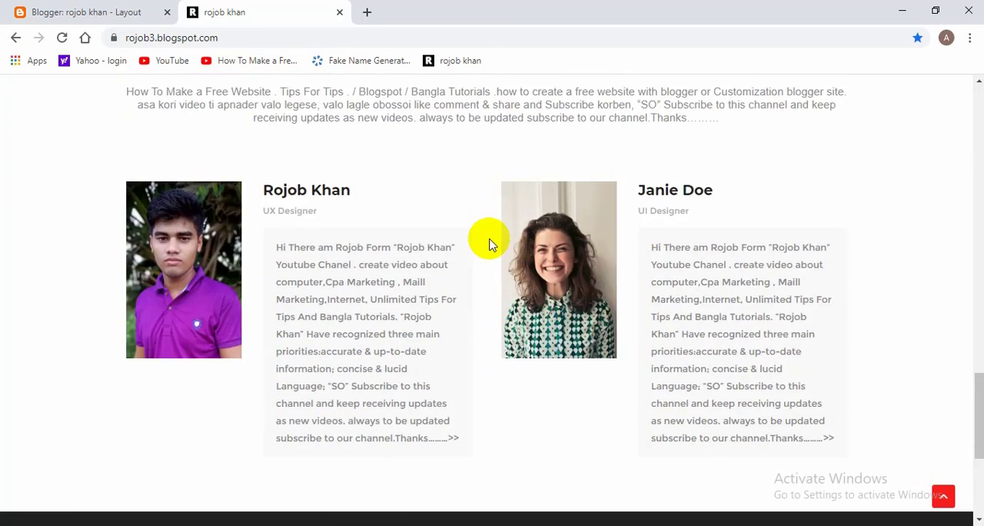
{"action": "scroll", "coordinate": [492, 244], "scroll_direction": "down", "scroll_amount": 8}
{"action": "scroll", "coordinate": [654, 323], "scroll_direction": "up", "scroll_amount": 2}
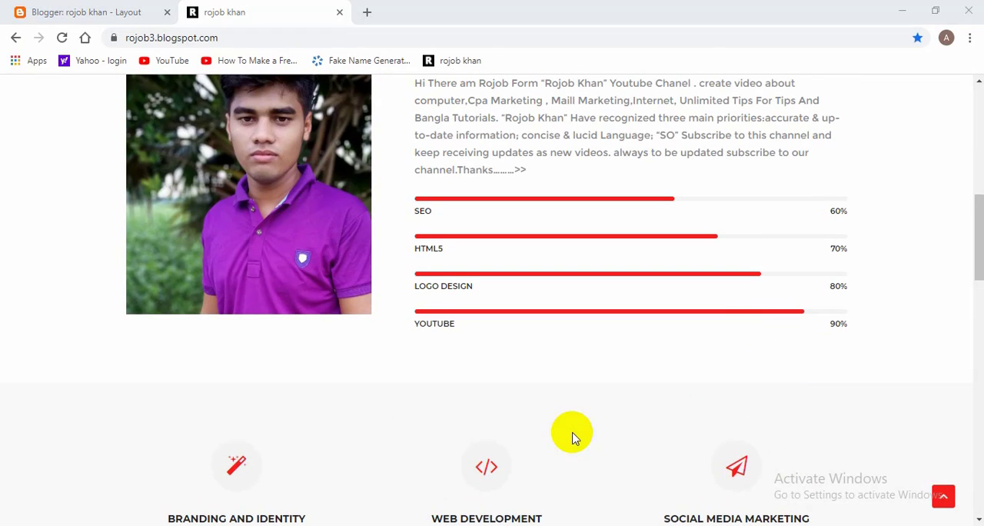